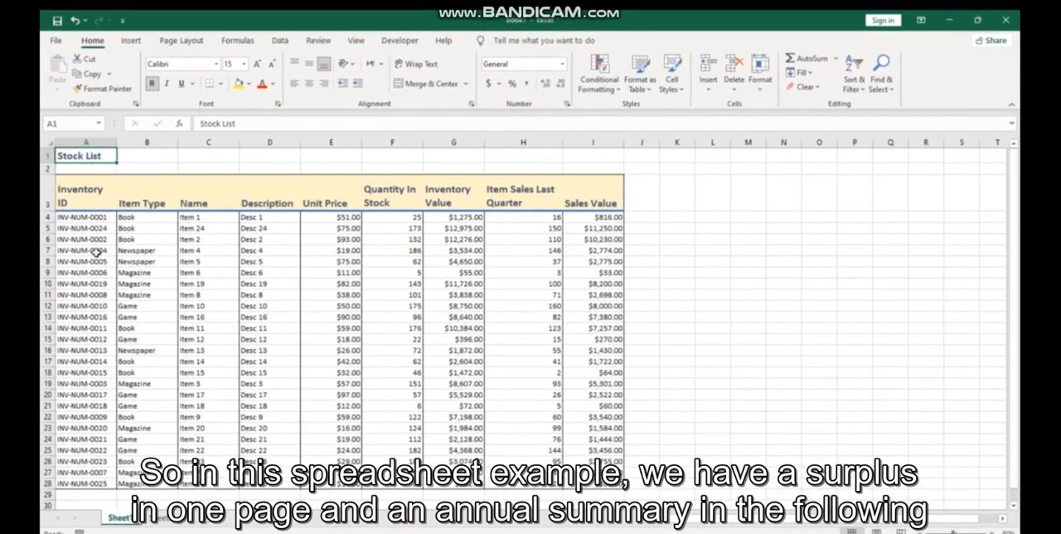
View the monthly sales data on Sheet2, clear its column selection, and return to Sheet1
click(161, 518)
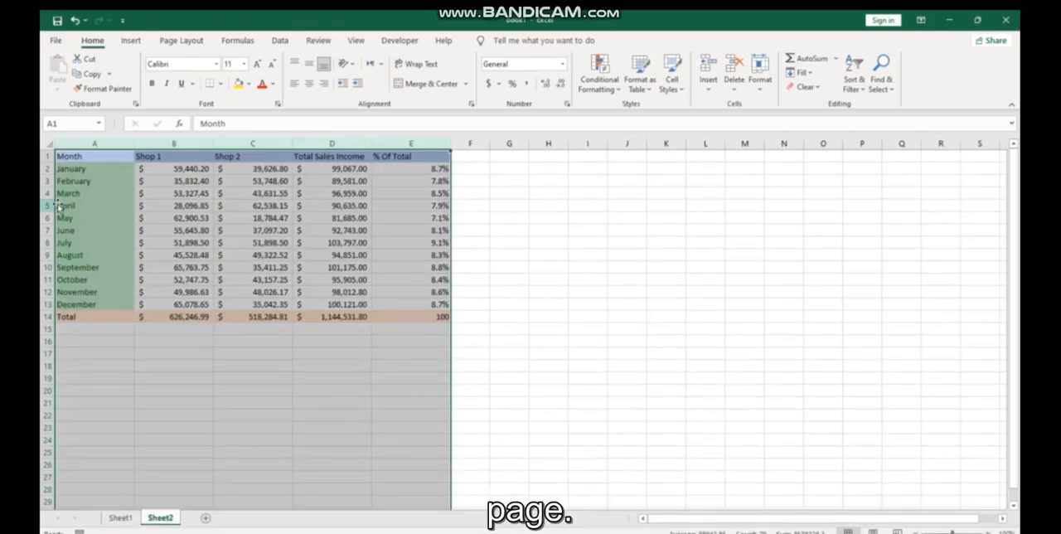
click(97, 154)
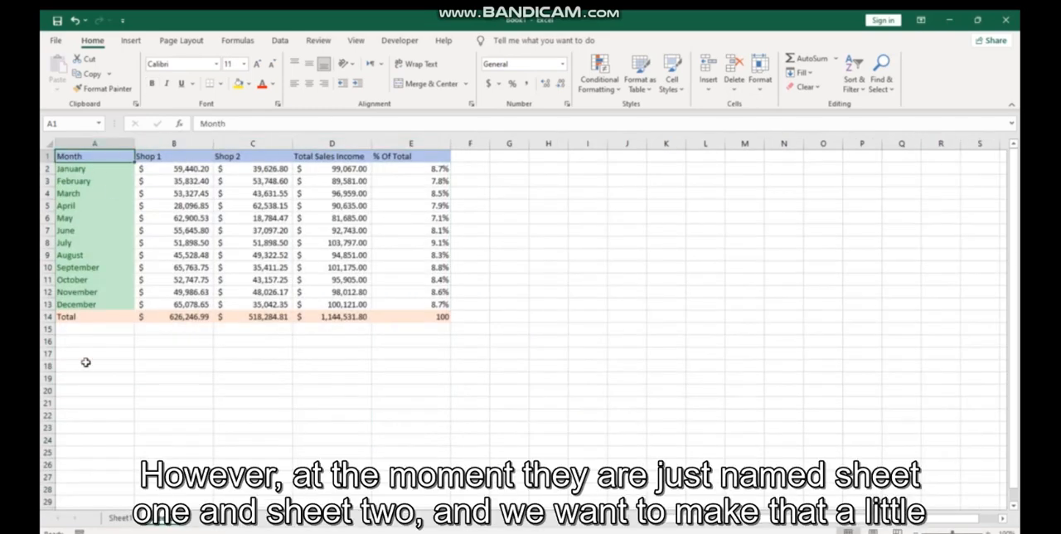
click(126, 520)
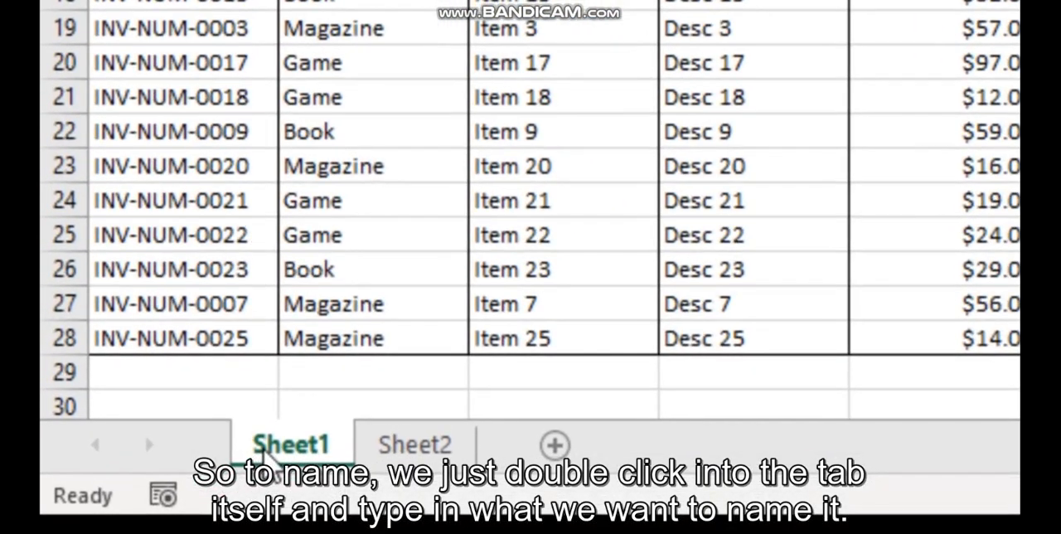
Rename the Sheet1 worksheet as "Stock List"
double_click(269, 448)
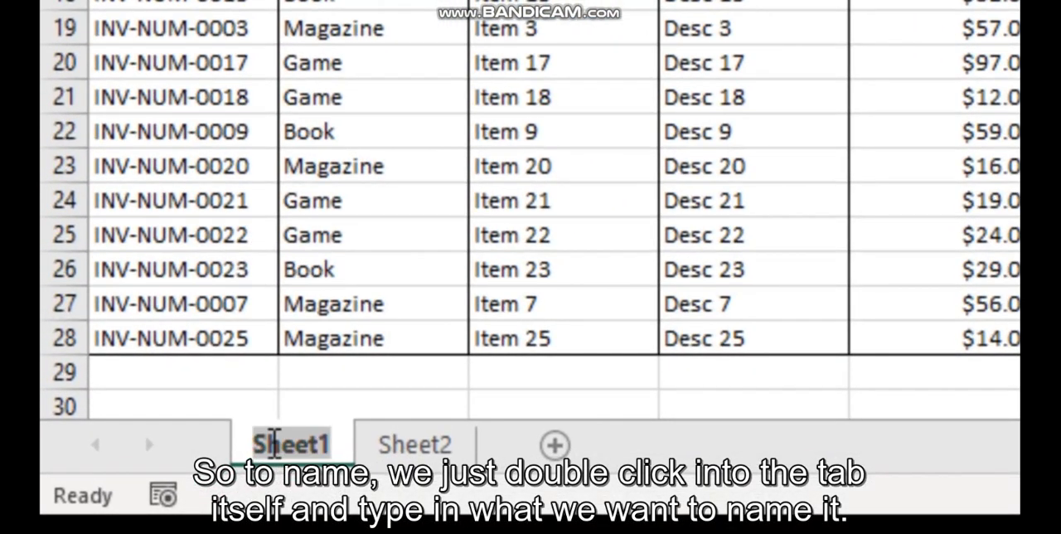
text(S)
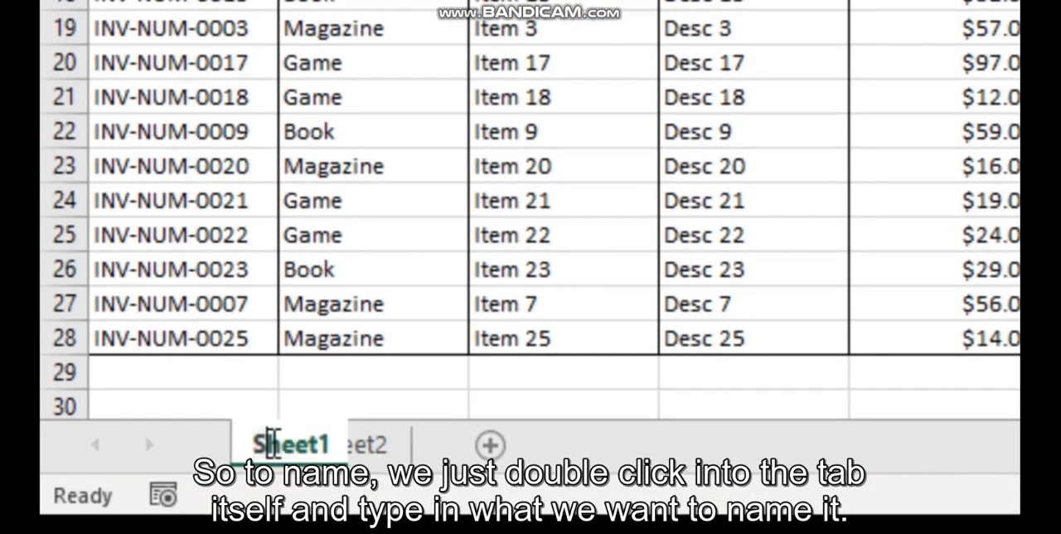
text(to)
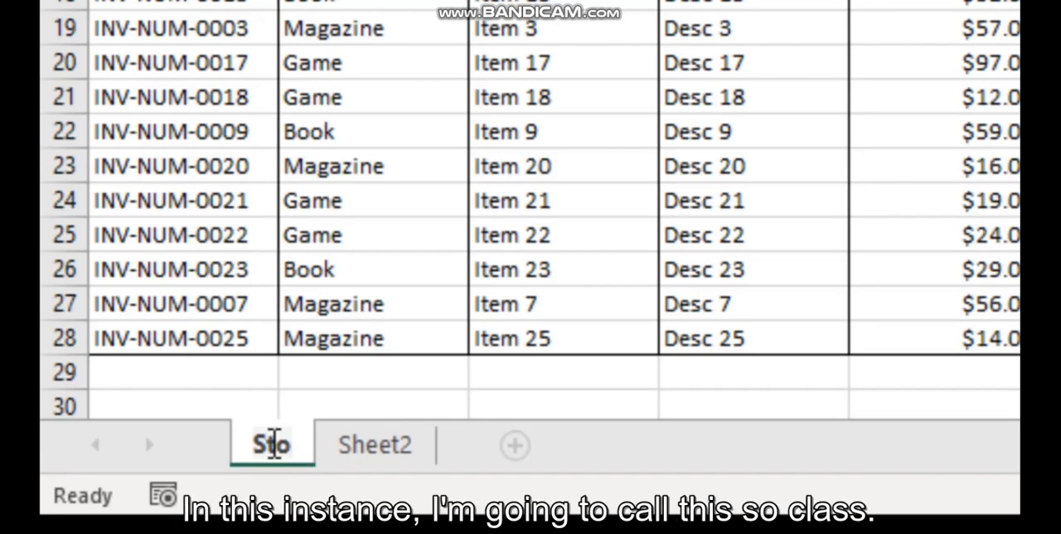
text(ck)
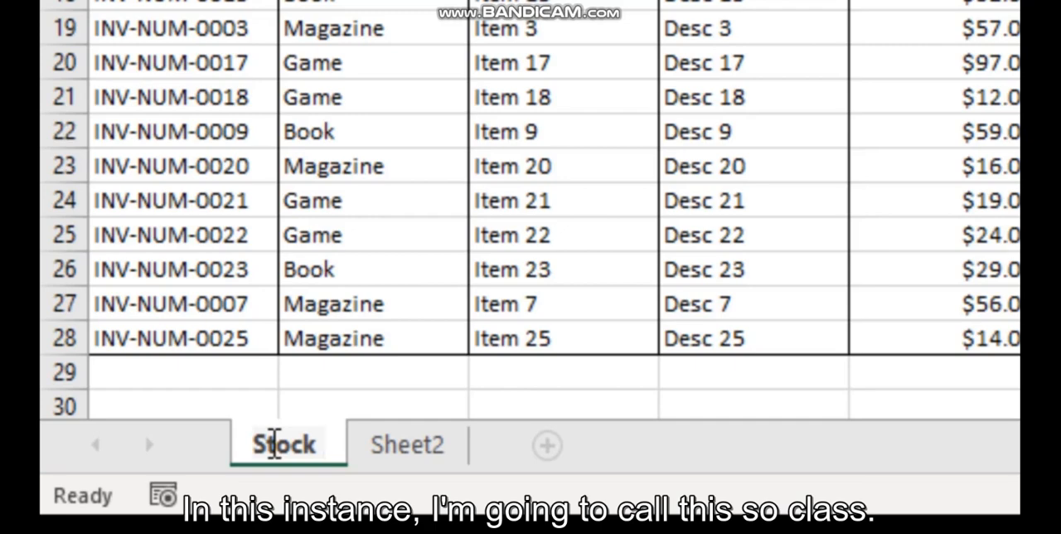
text( List)
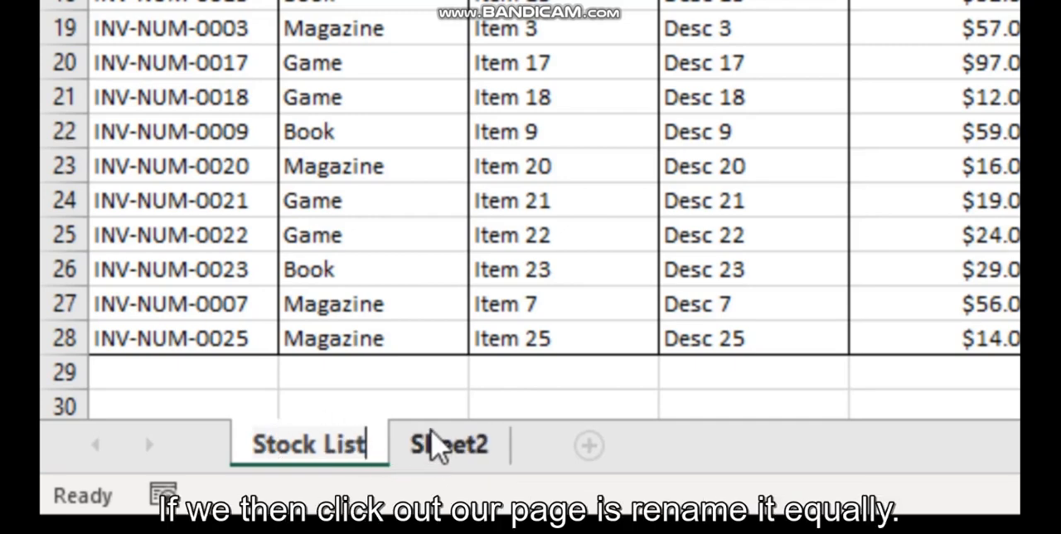
click(479, 361)
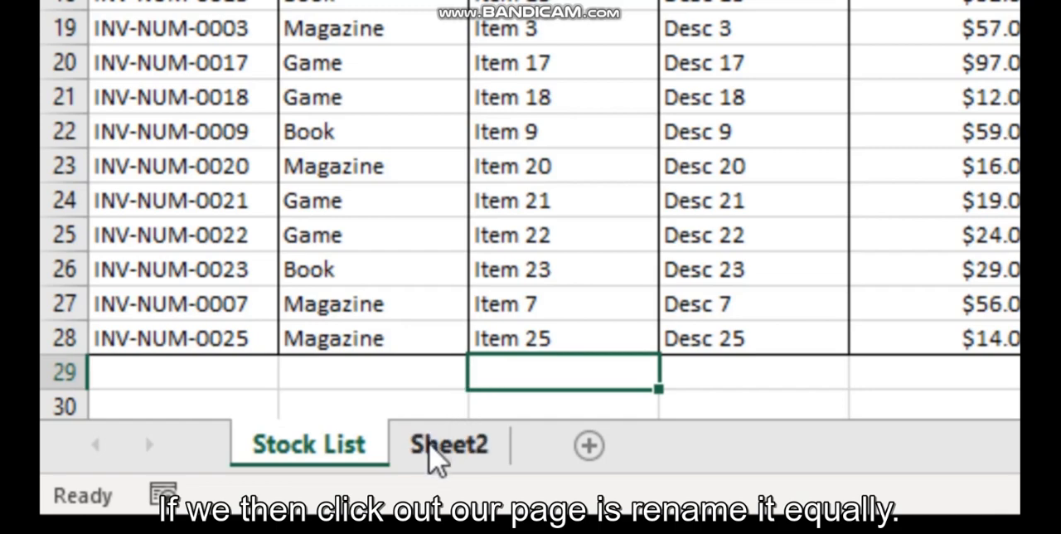
Rename the Sheet2 worksheet as "Annual Summary"
click(434, 450)
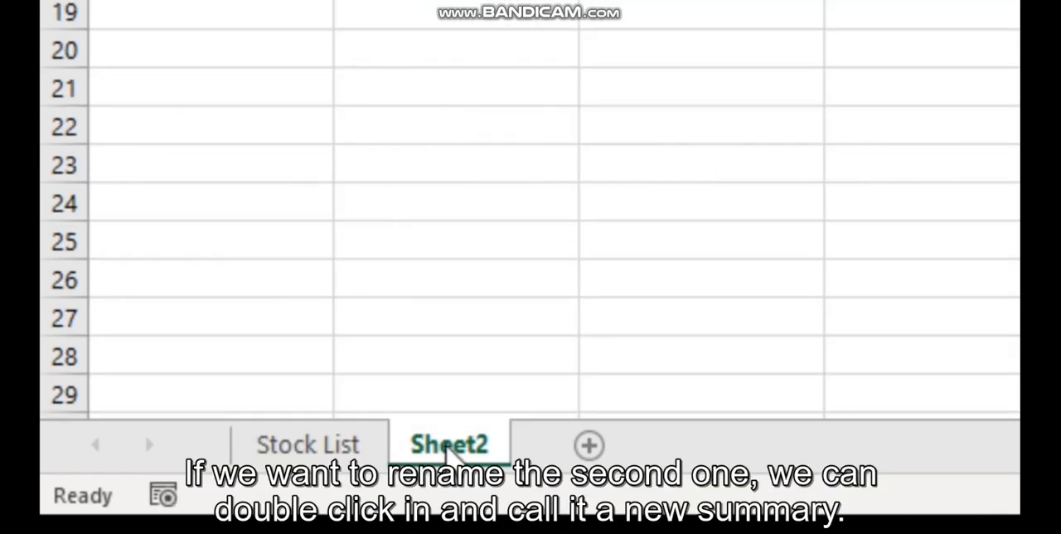
double_click(447, 450)
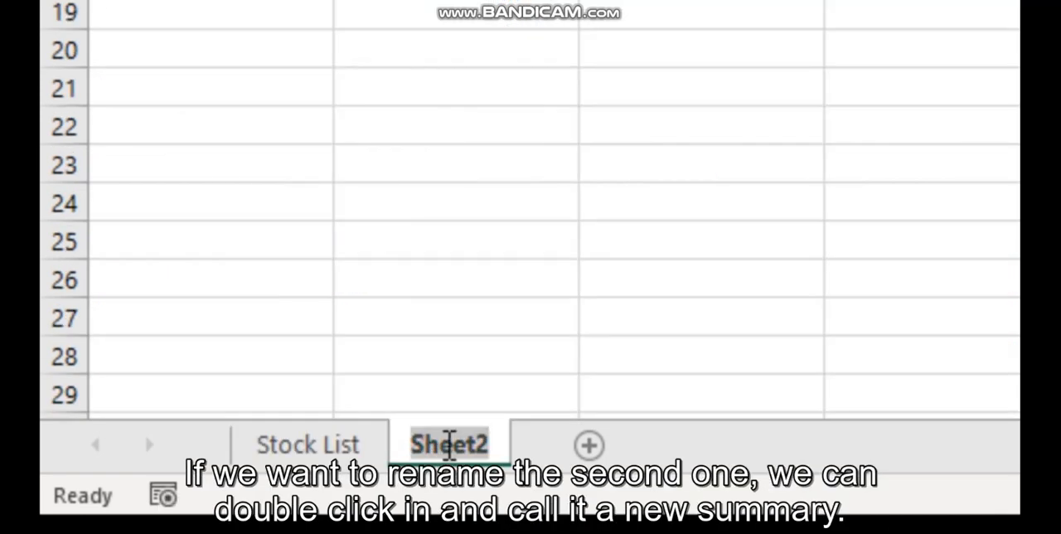
text(Annu)
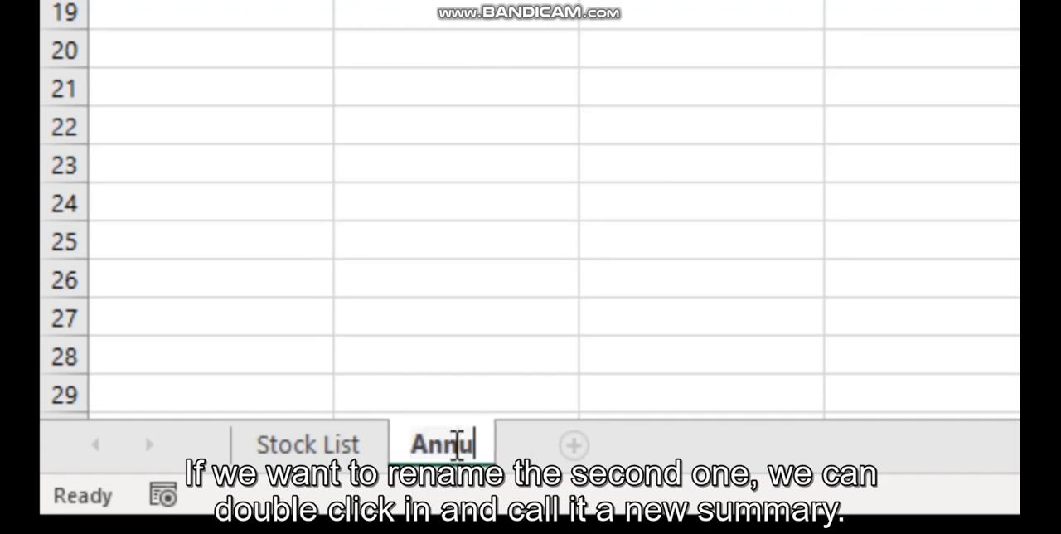
text(al Summ)
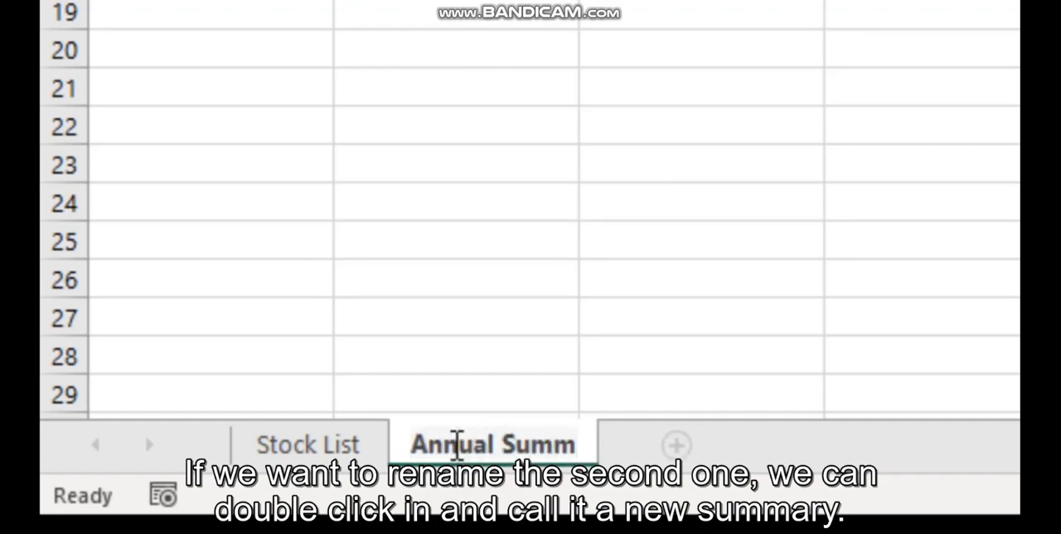
text(ary)
key(Return)
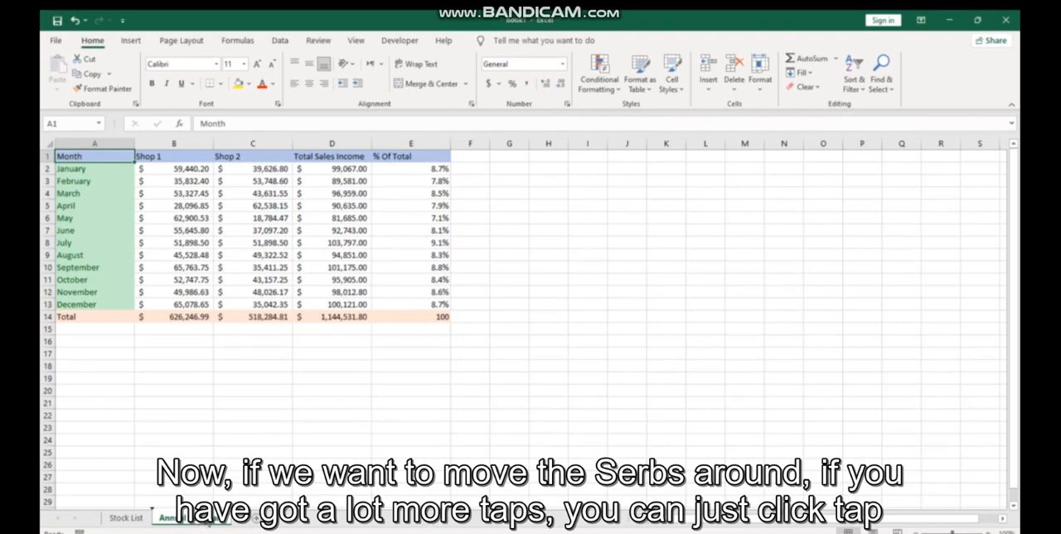
Add a blank worksheet and move it to the end of the workbook, after Annual Summary
drag(170, 521, 231, 520)
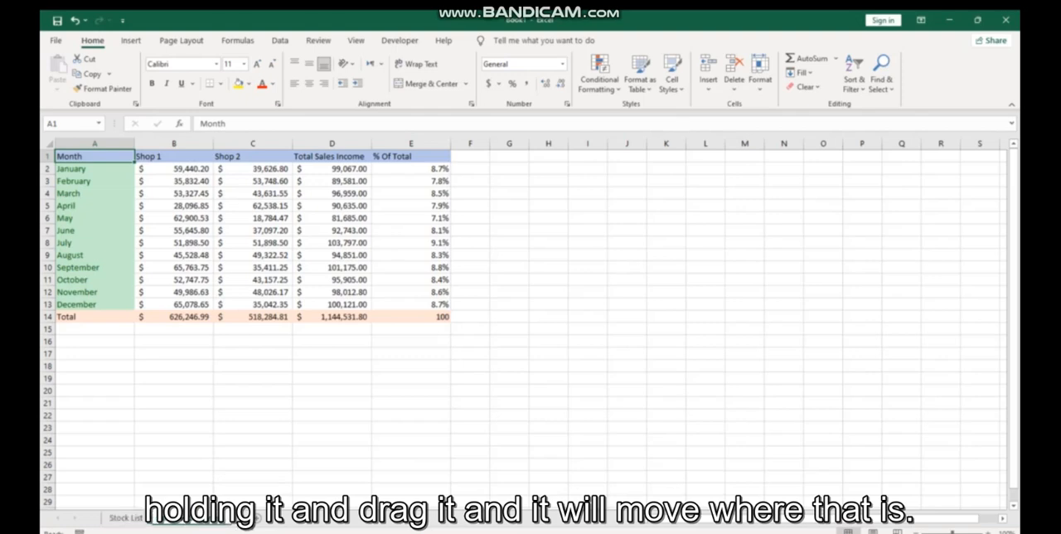
click(172, 518)
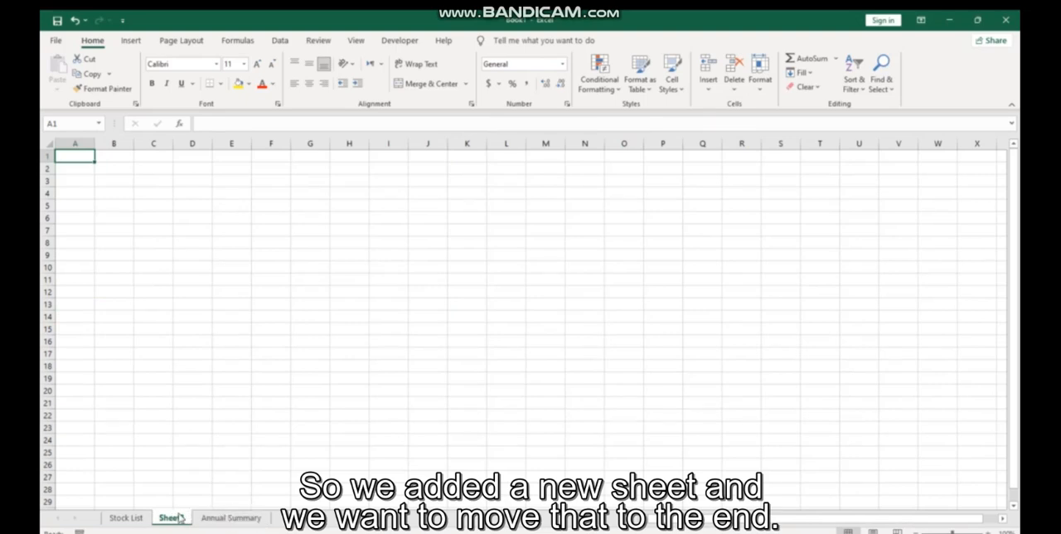
drag(179, 518, 260, 519)
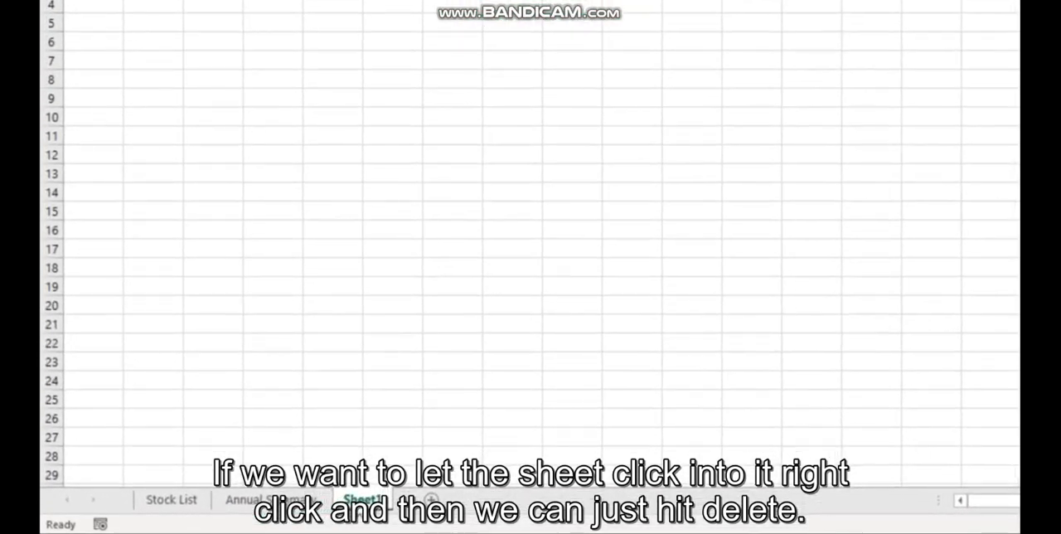
Delete the blank worksheet at the end of the workbook
right_click(362, 499)
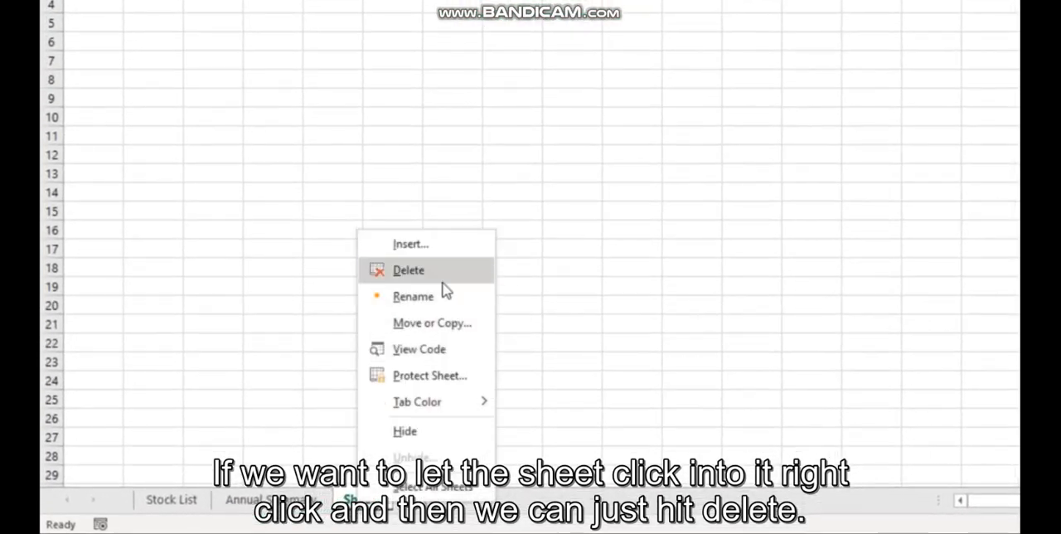
click(409, 270)
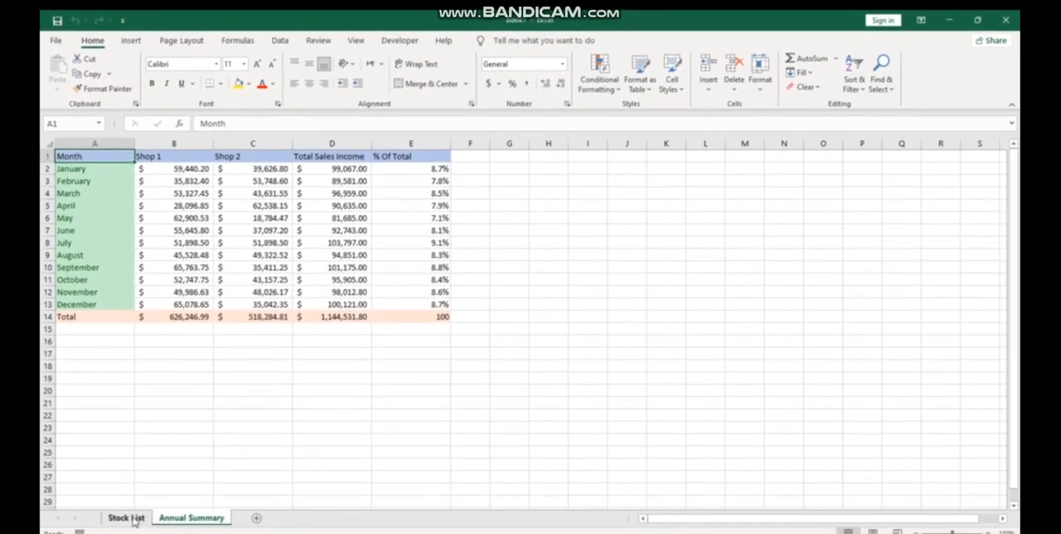
Set the tab color of the Stock List sheet to standard red
click(125, 517)
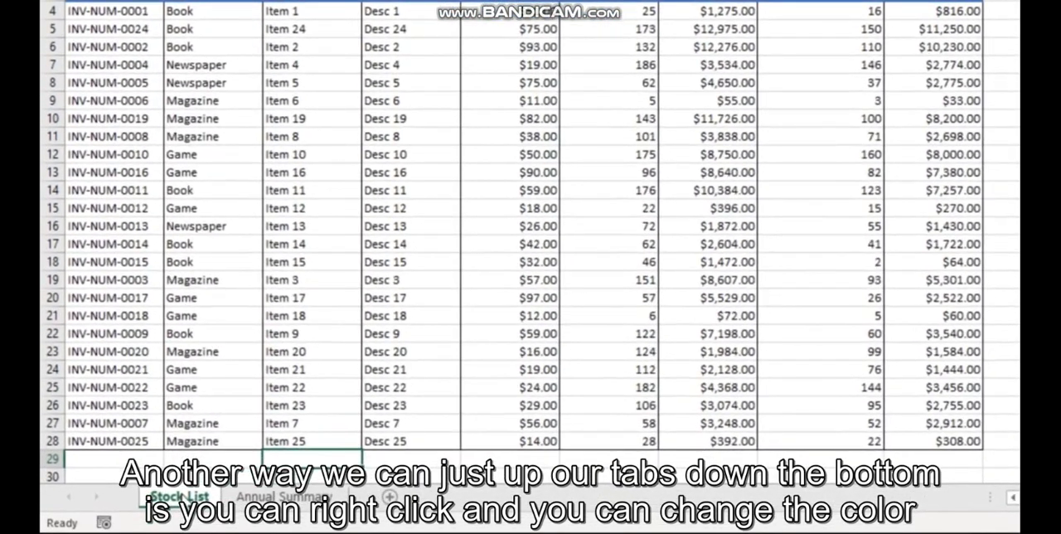
right_click(181, 495)
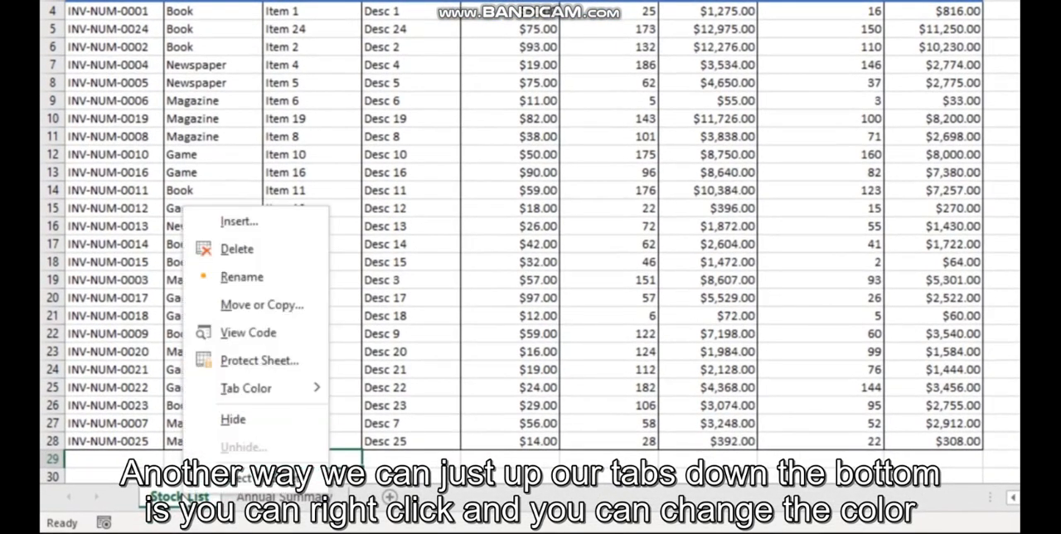
mouse_move(282, 402)
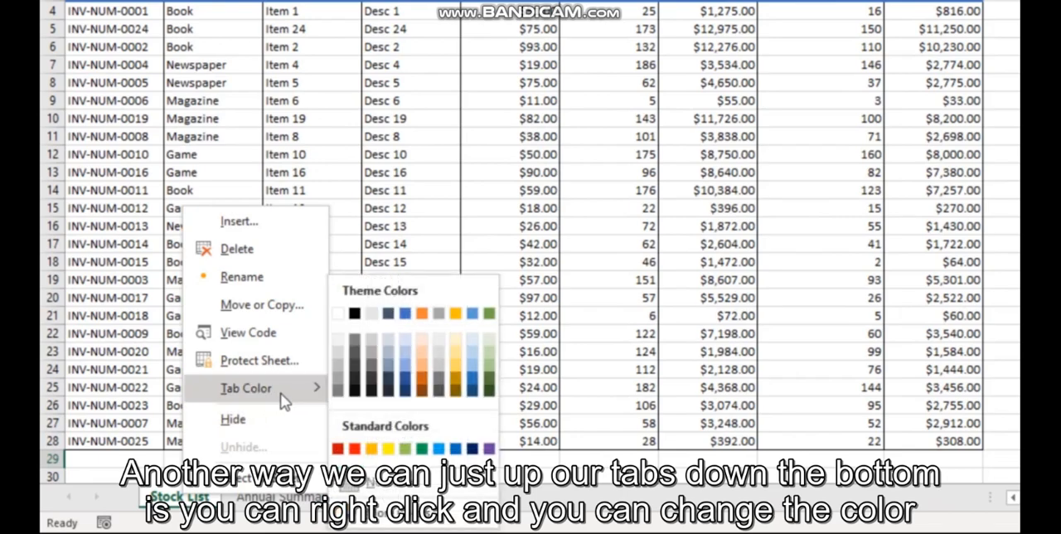
click(355, 449)
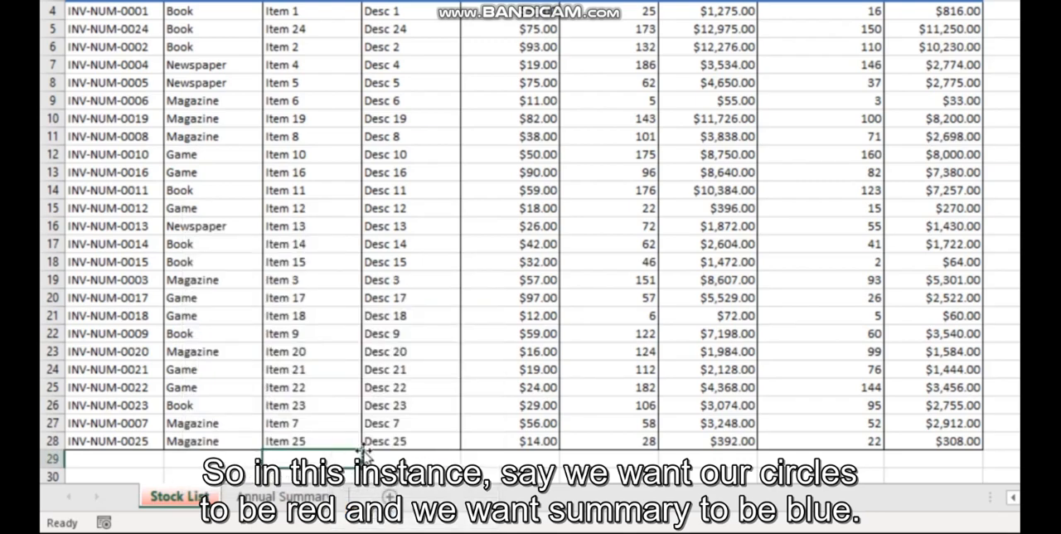
Set the tab color of the Annual Summary sheet to standard blue
click(295, 497)
right_click(295, 495)
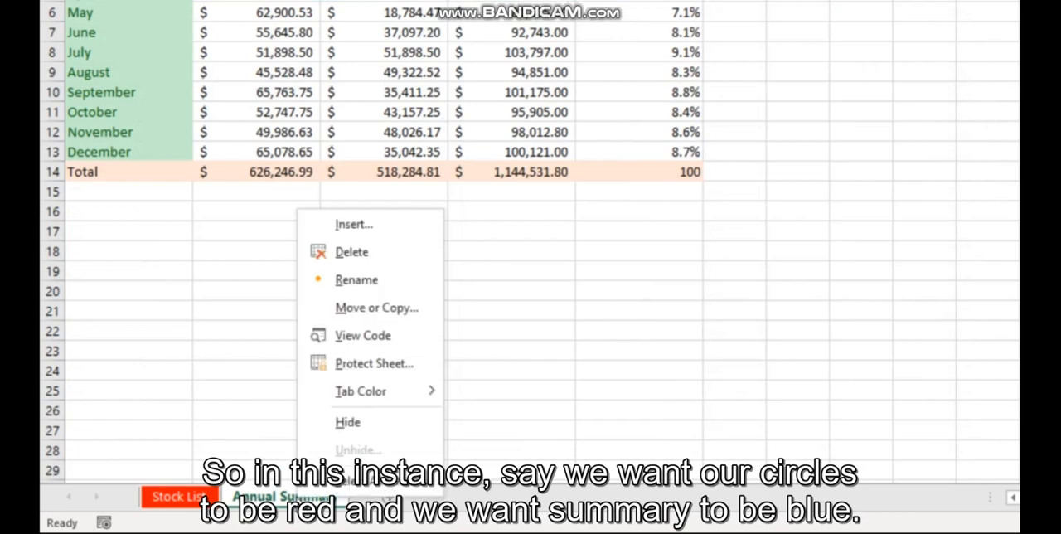
mouse_move(390, 391)
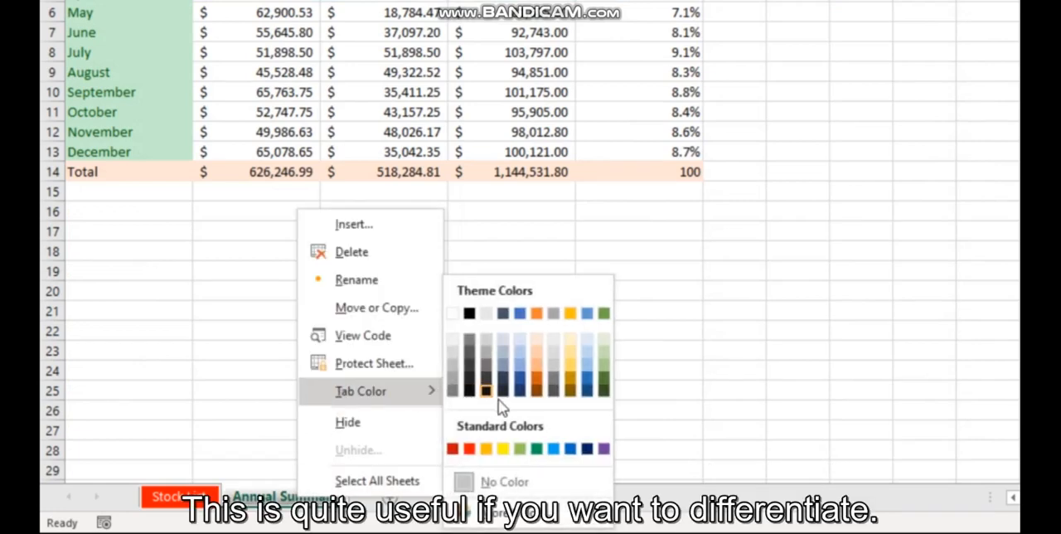
click(570, 448)
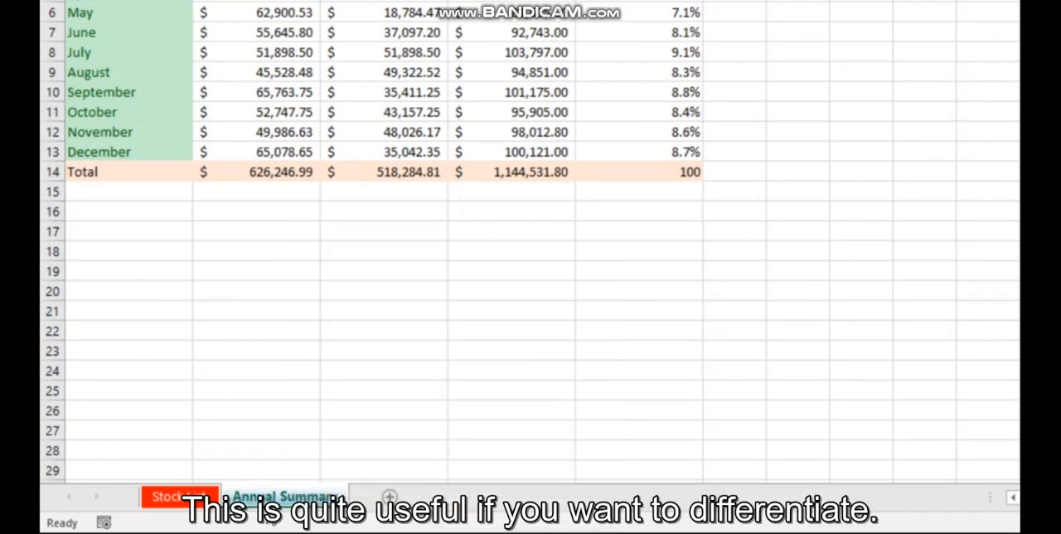
Switch between the Stock List and Annual Summary sheets to compare their tab colors
click(190, 497)
click(206, 520)
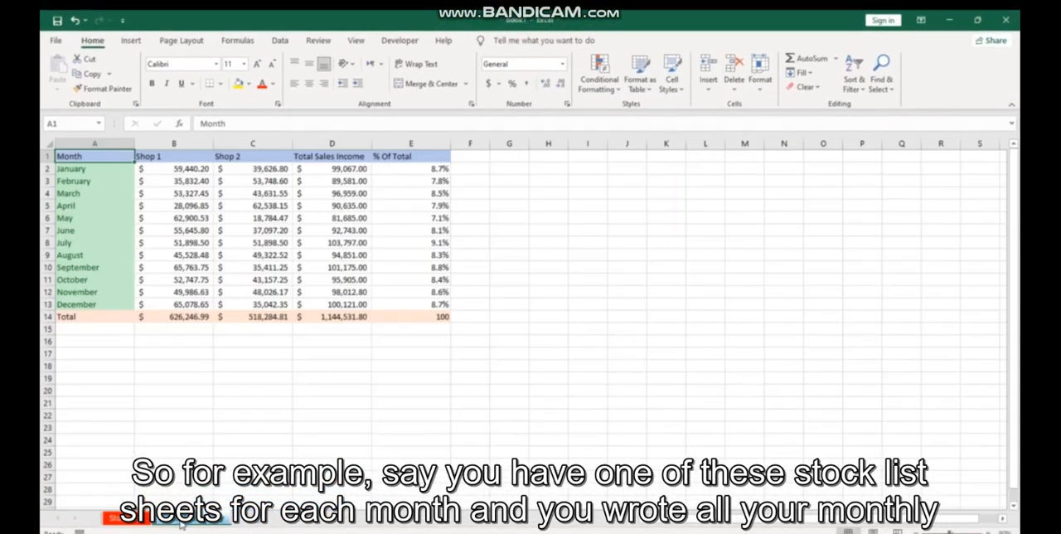
click(133, 517)
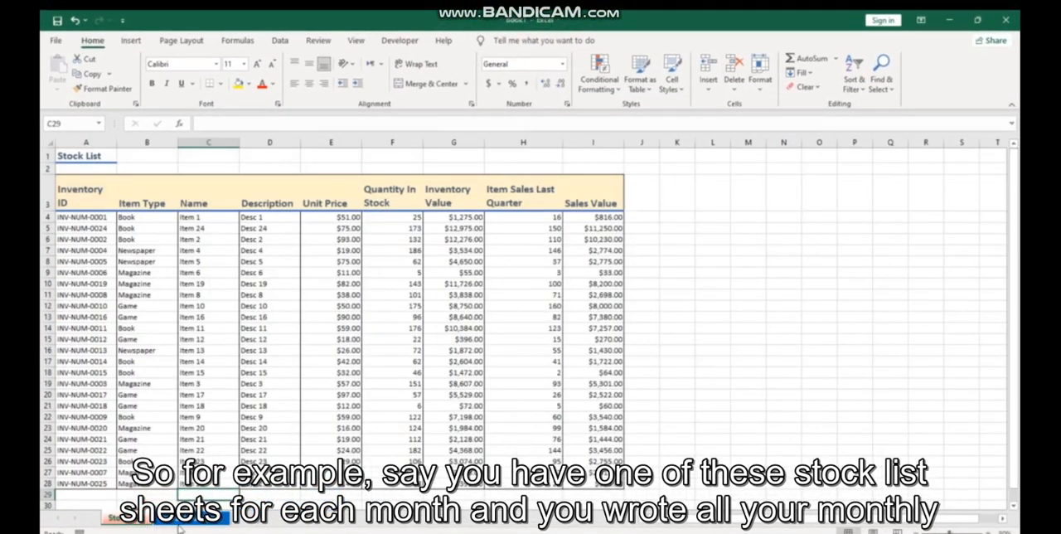
click(195, 520)
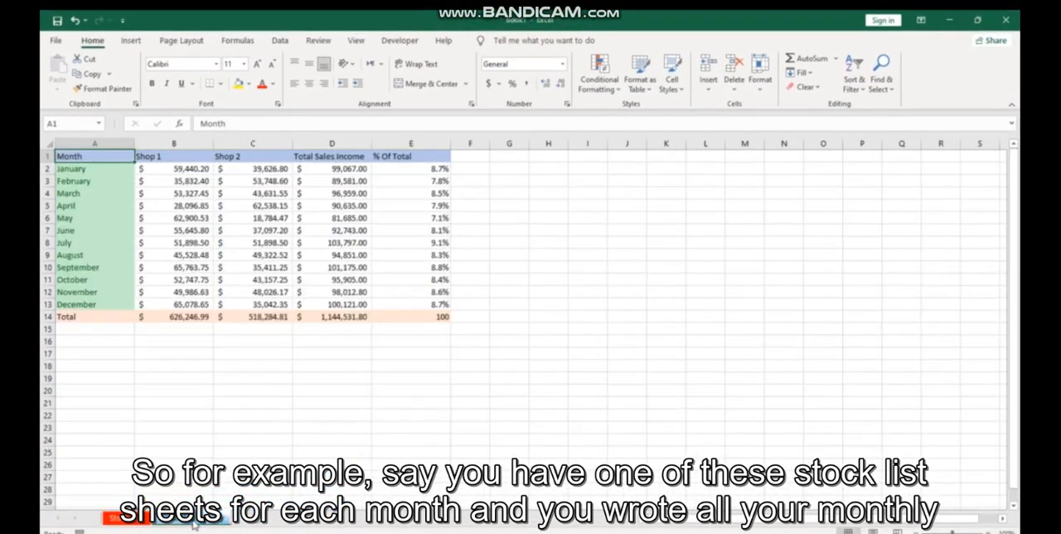
Protect the Stock List sheet without a password, allowing only selection of locked and unlocked cells
click(129, 518)
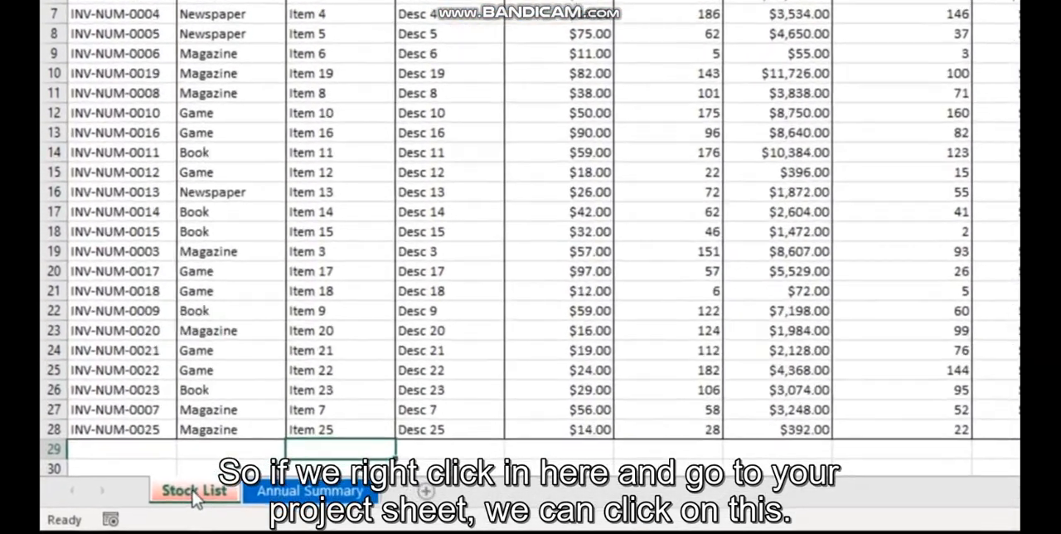
right_click(127, 518)
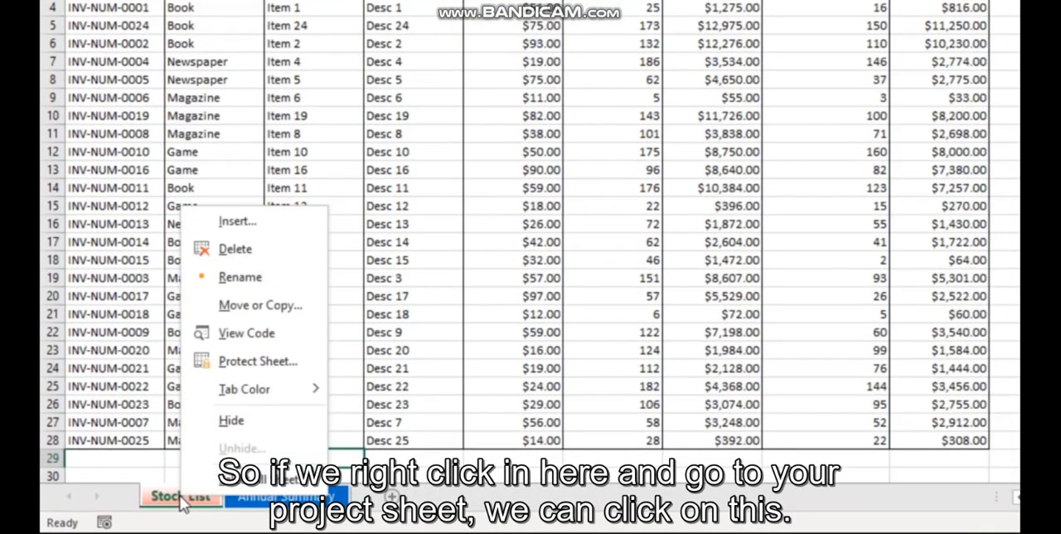
click(252, 362)
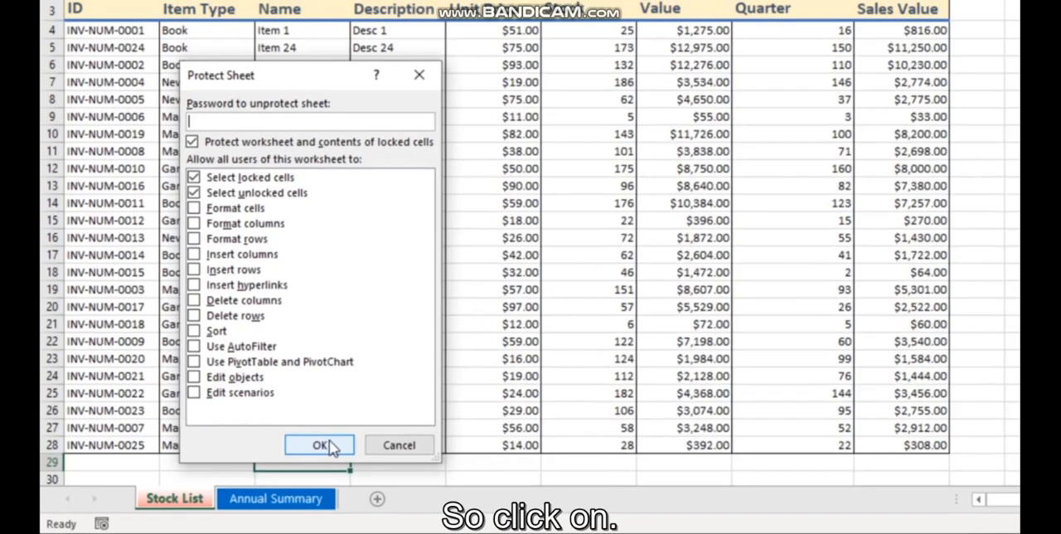
click(332, 440)
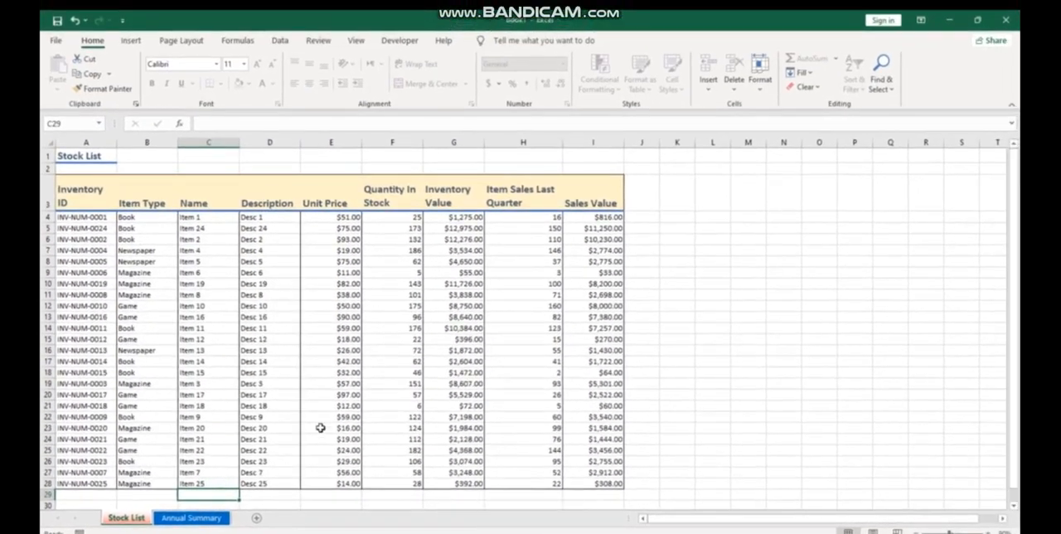
Try to delete the Newspaper entry in cell B16 of the protected Stock List sheet
click(131, 348)
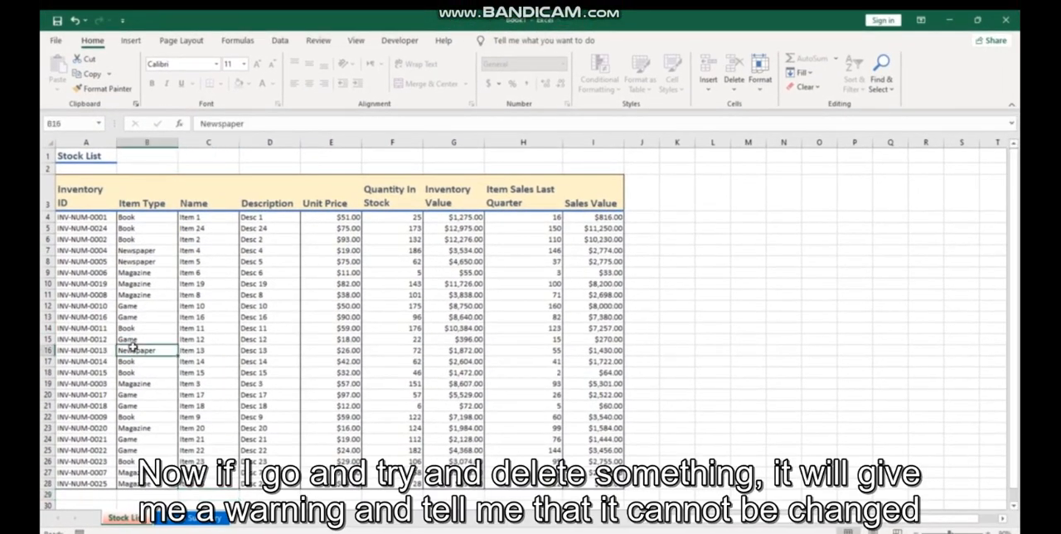
key(Delete)
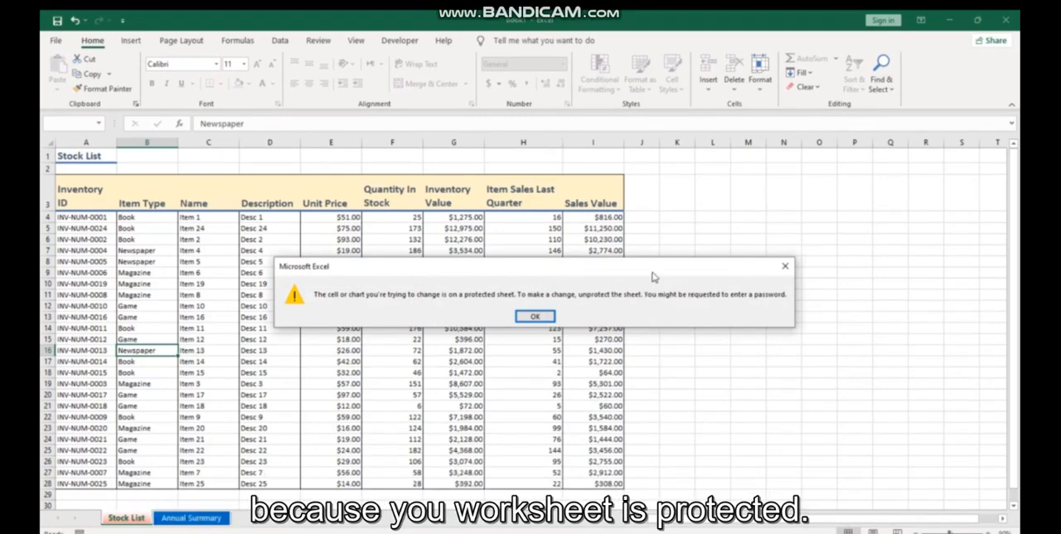
click(535, 316)
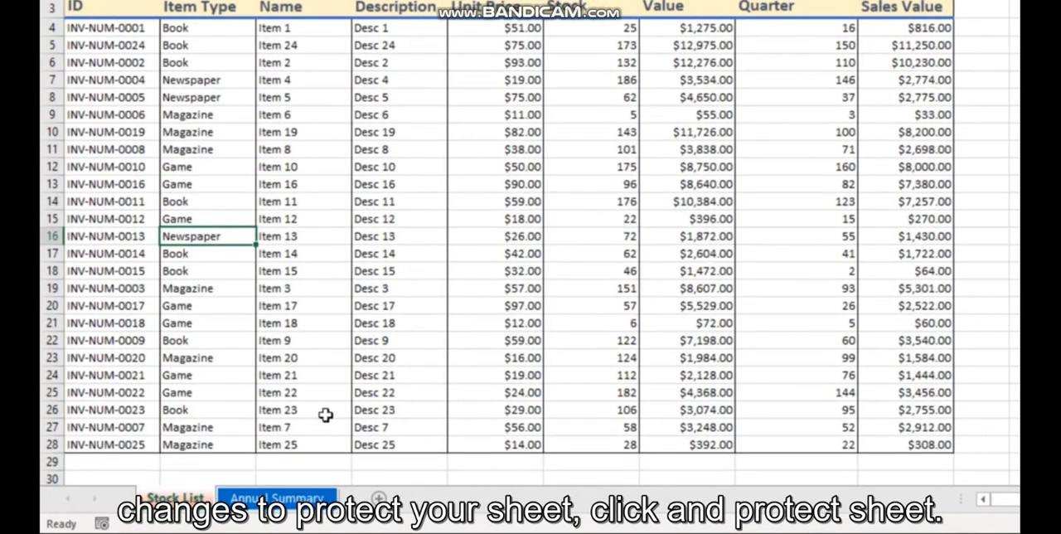
Unprotect the Stock List sheet, then protect it again with a password, entering and re-entering the sheet password
right_click(176, 498)
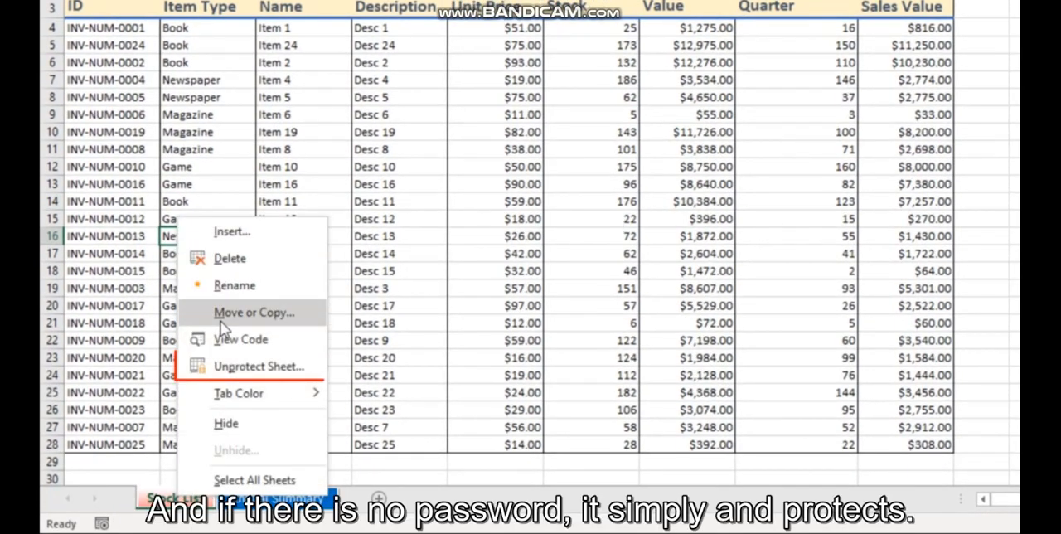
click(247, 367)
right_click(197, 499)
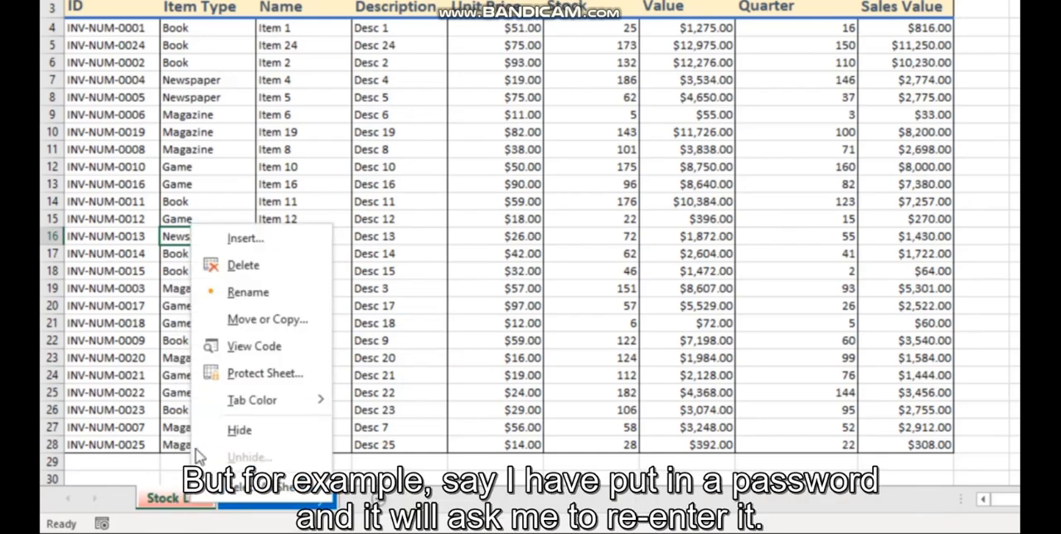
click(240, 372)
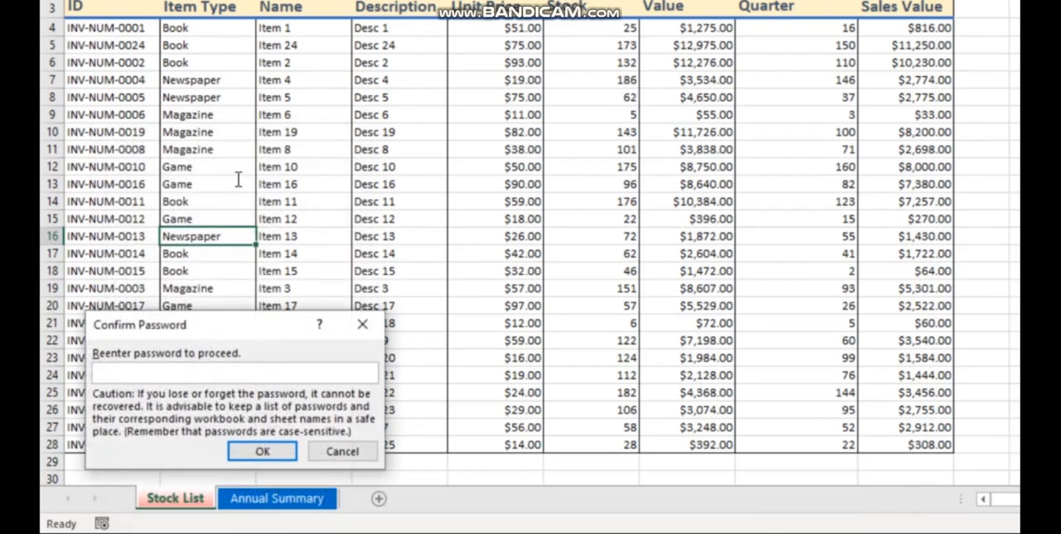
text(••)
key(Return)
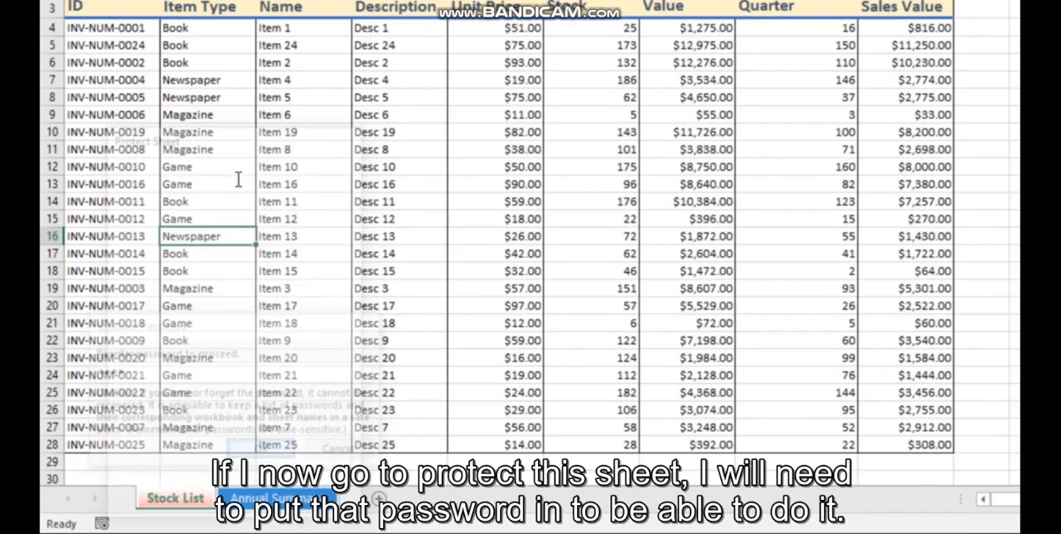
Unprotect the Stock List sheet by entering the sheet password
right_click(189, 495)
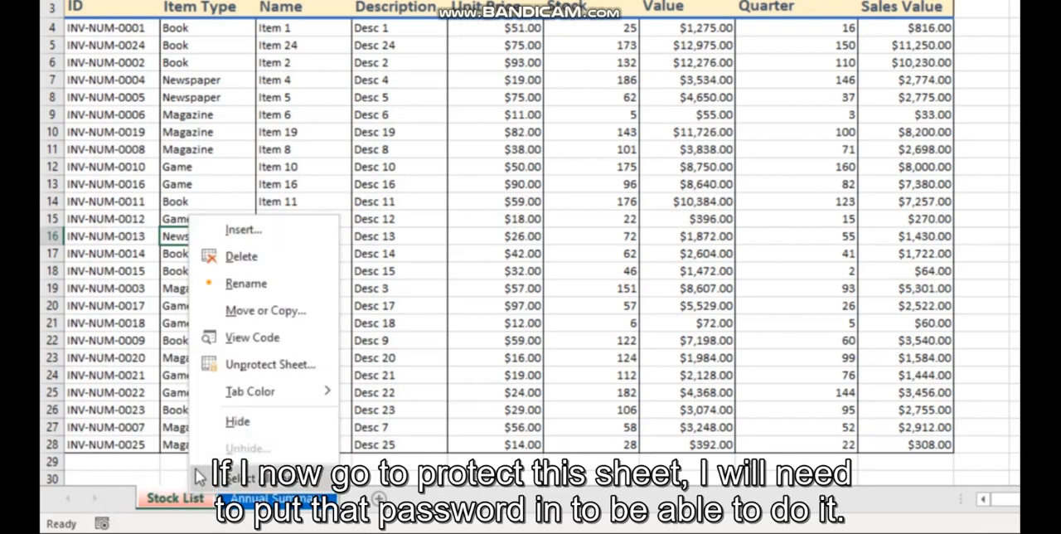
click(226, 369)
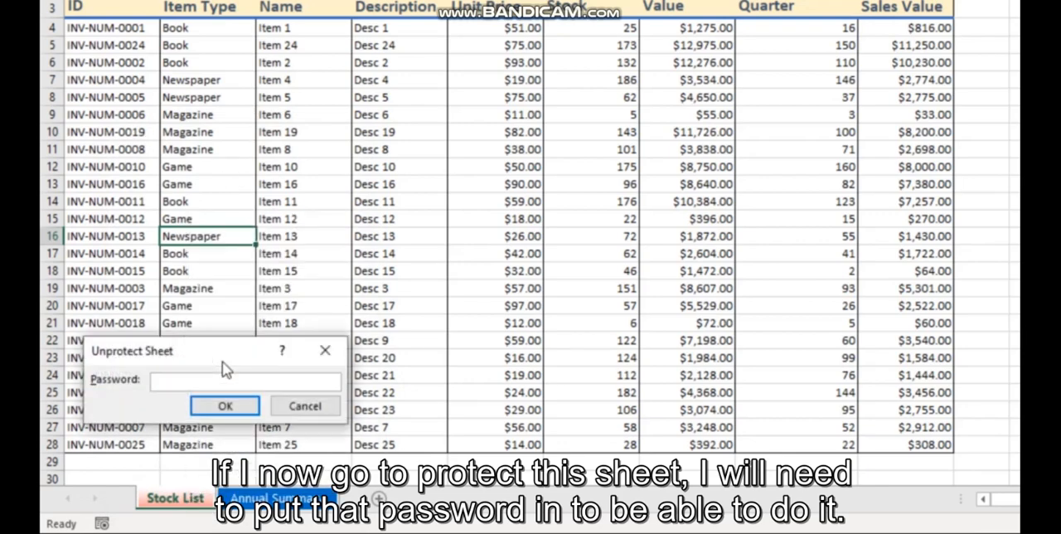
key(Return)
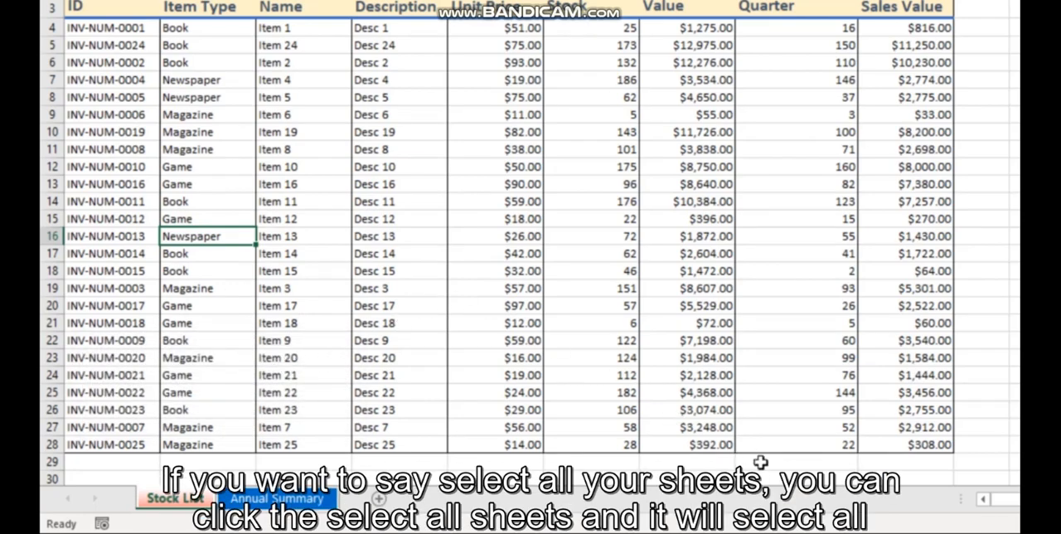
Group all sheets in the workbook and enter "test" in cell K7
right_click(190, 501)
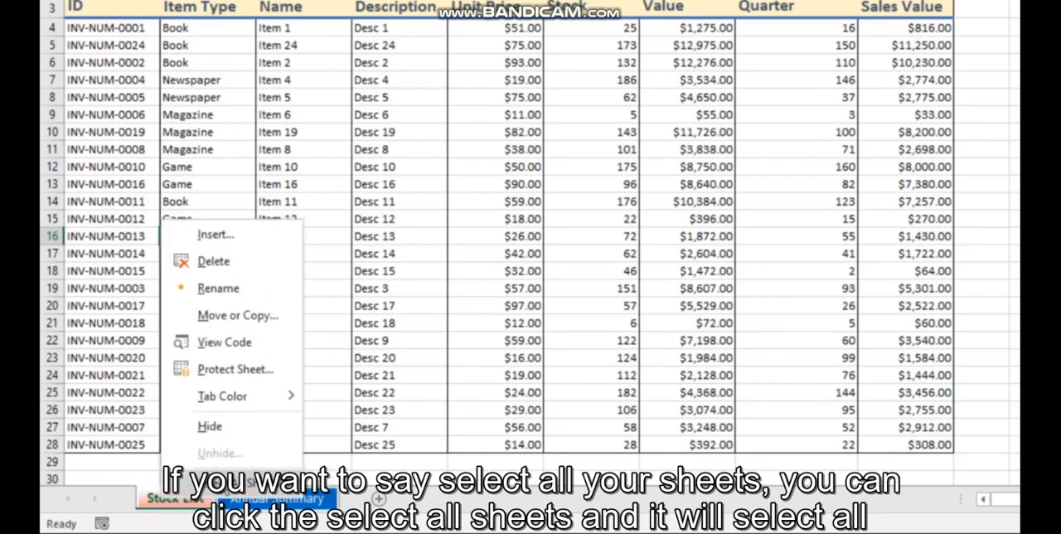
click(222, 482)
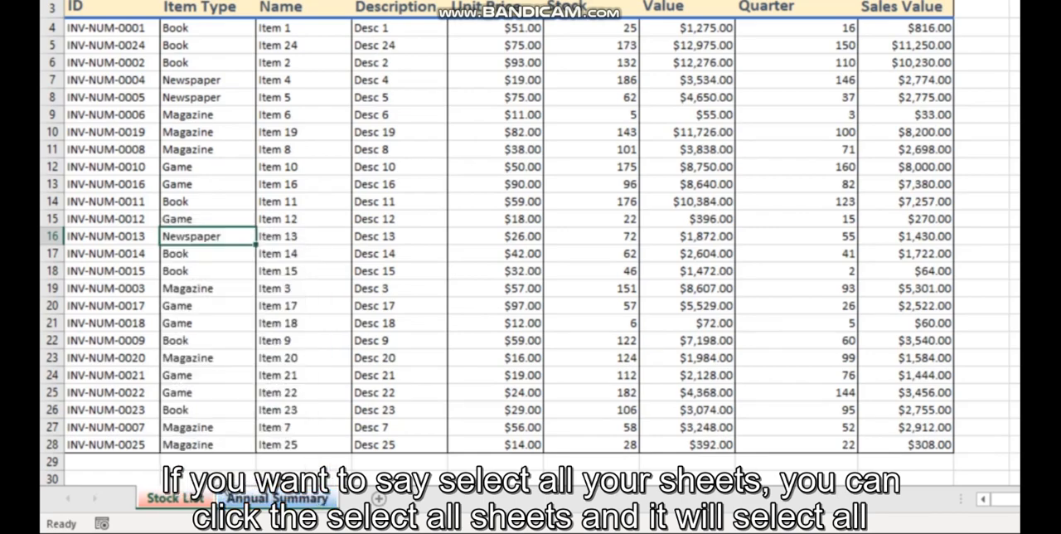
click(104, 478)
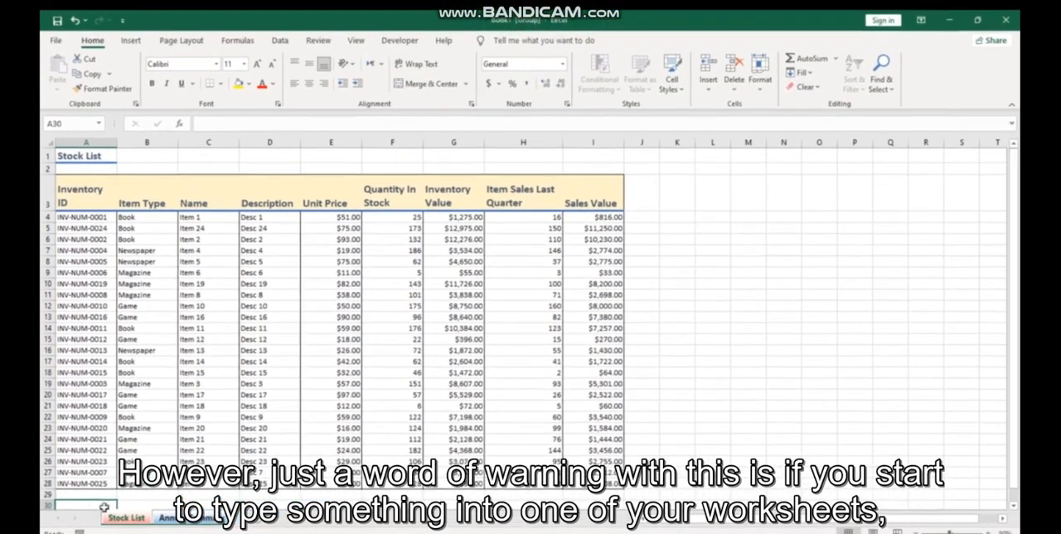
click(671, 249)
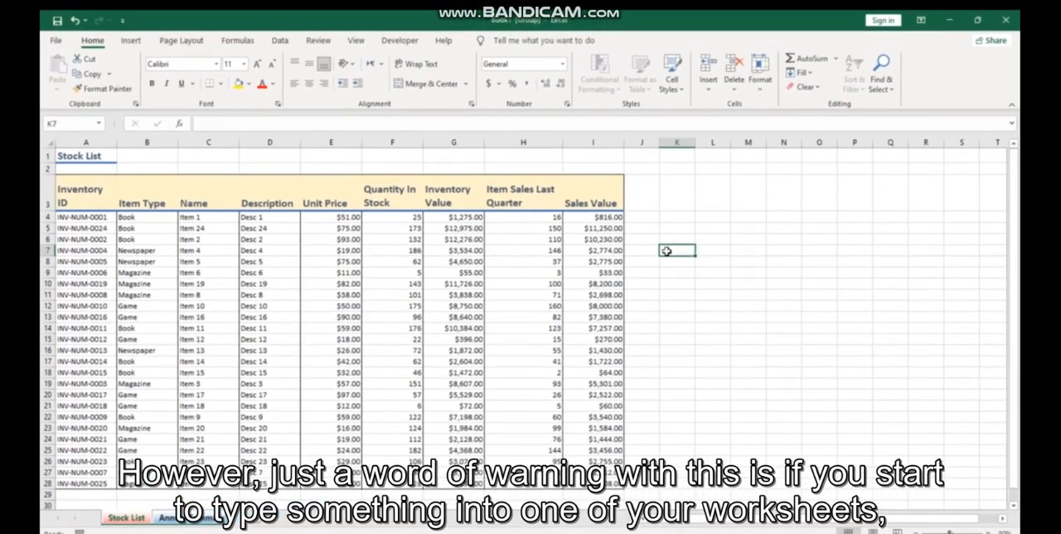
text(test)
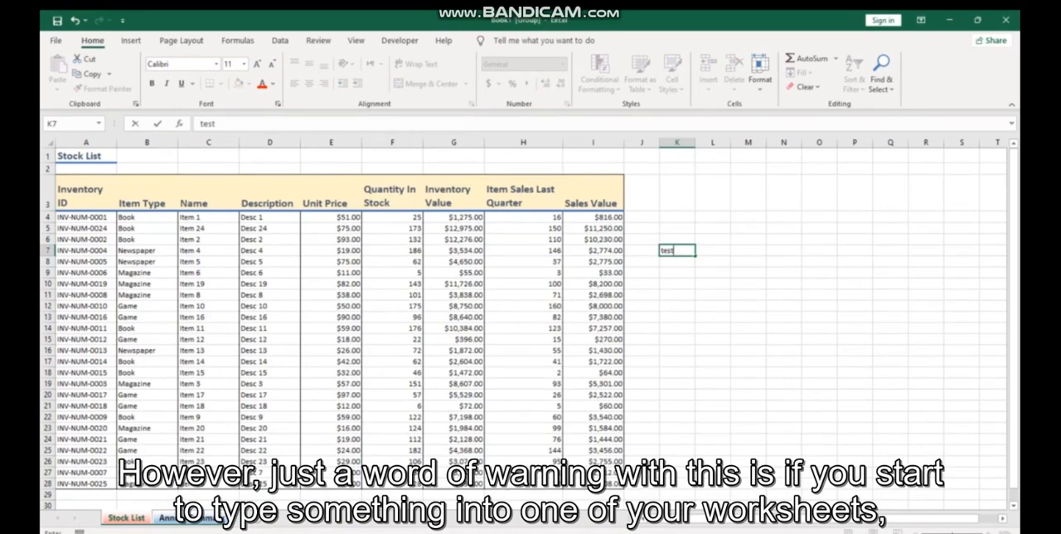
Compare cell K7 on the Annual Summary and Stock List sheets and clear the test entry from Annual Summary
click(190, 517)
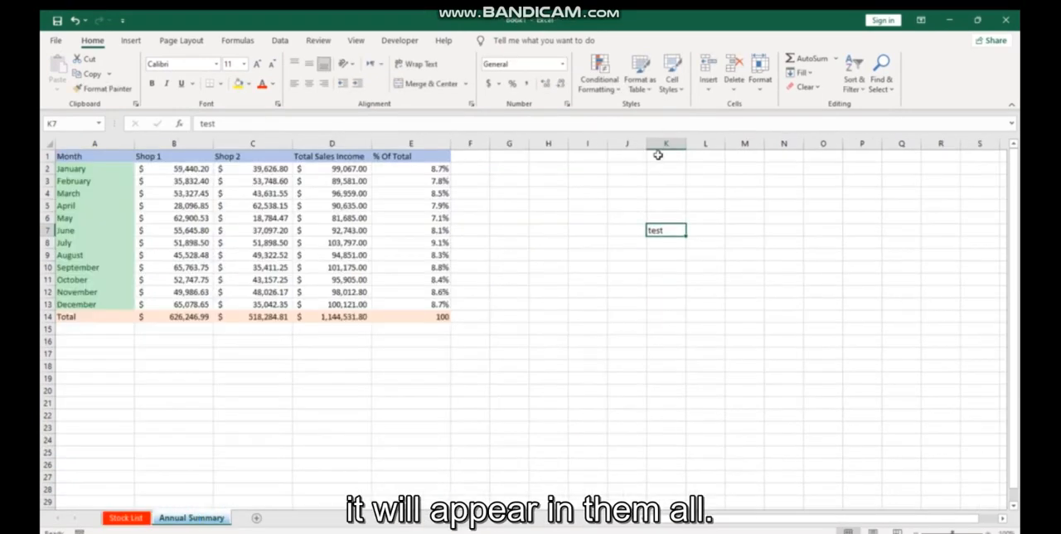
click(141, 515)
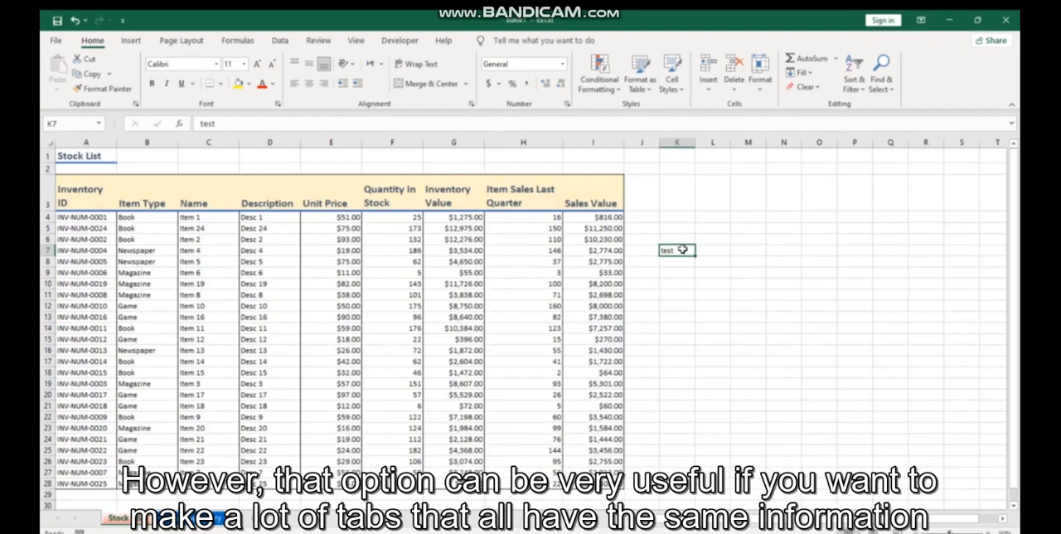
click(219, 519)
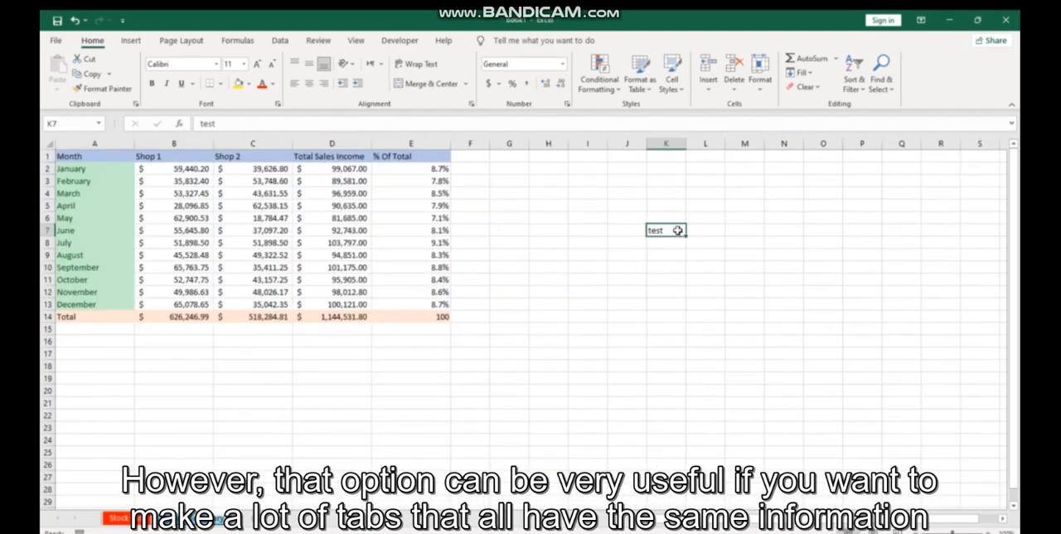
key(Delete)
click(122, 519)
Add four blank sheets after Annual Summary and copy the heading row A3:I3 from the Stock List sheet
click(253, 518)
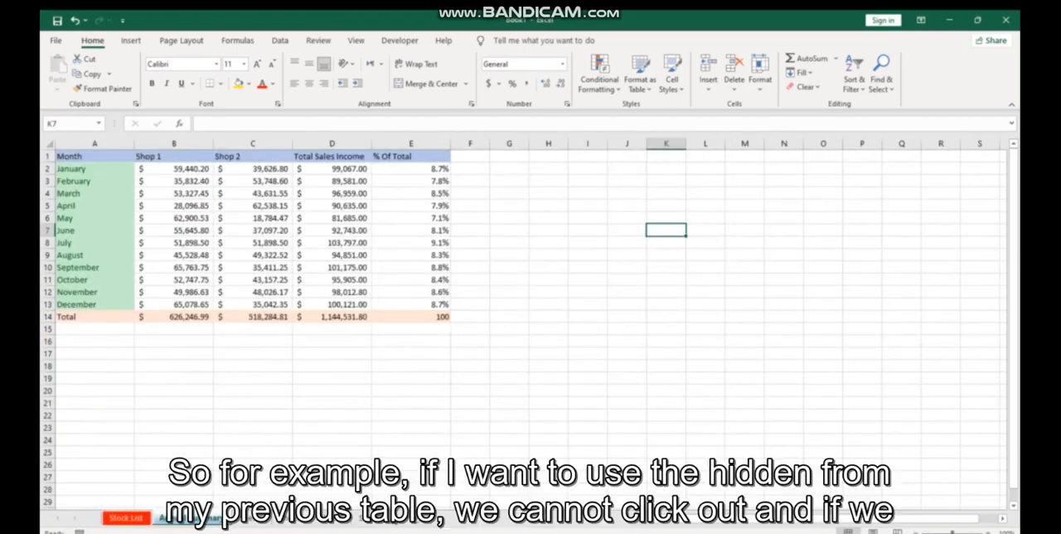
click(143, 518)
drag(64, 201, 620, 214)
key(ctrl+c)
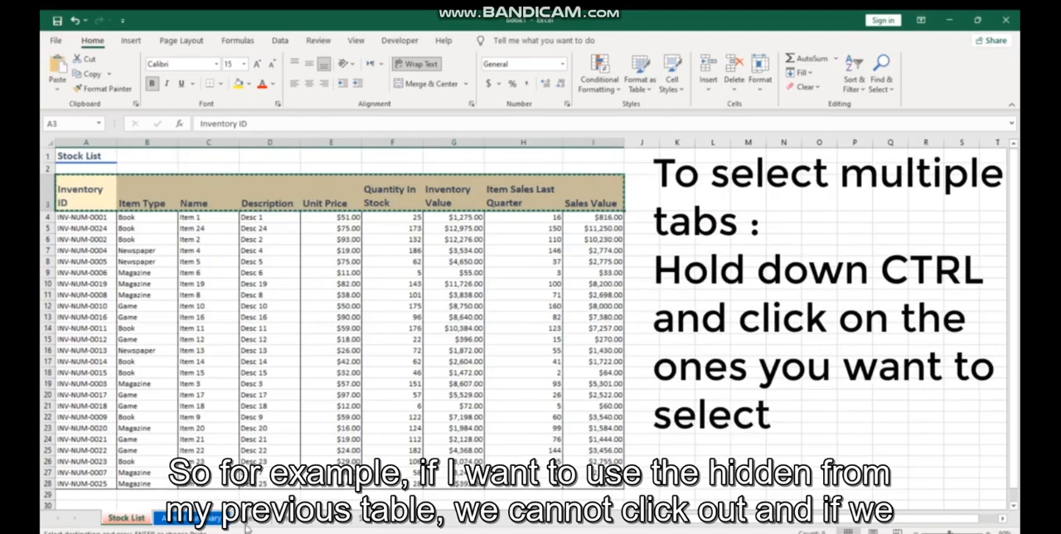
Group Sheet5 through Sheet8 and paste the copied headings starting at cell A2
ctrl+click(251, 520)
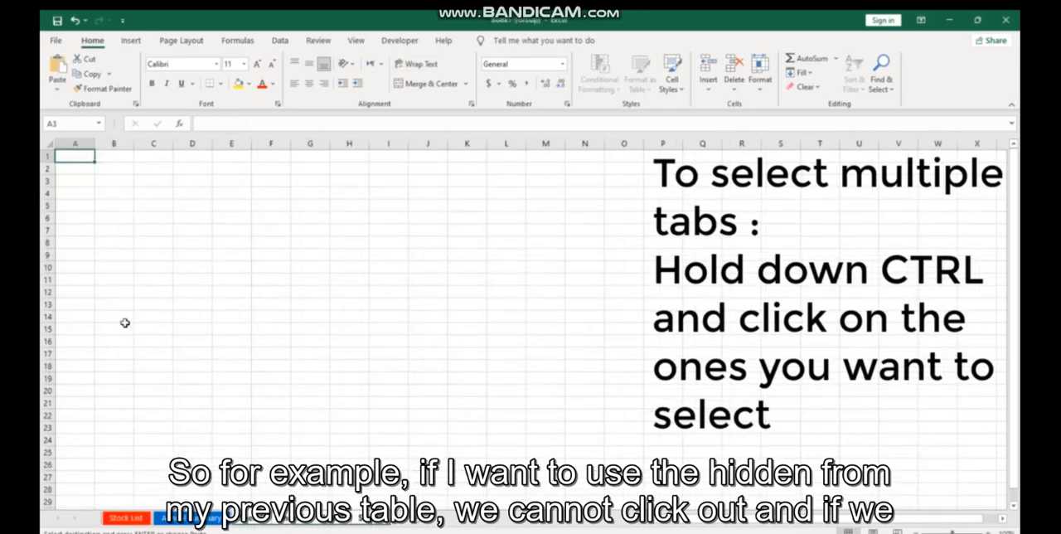
click(72, 172)
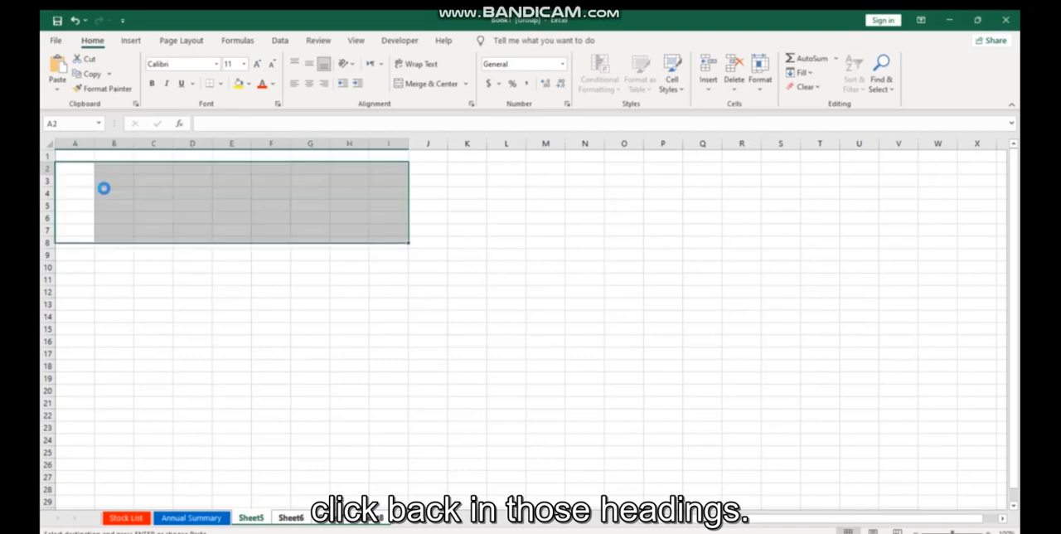
key(ctrl+v)
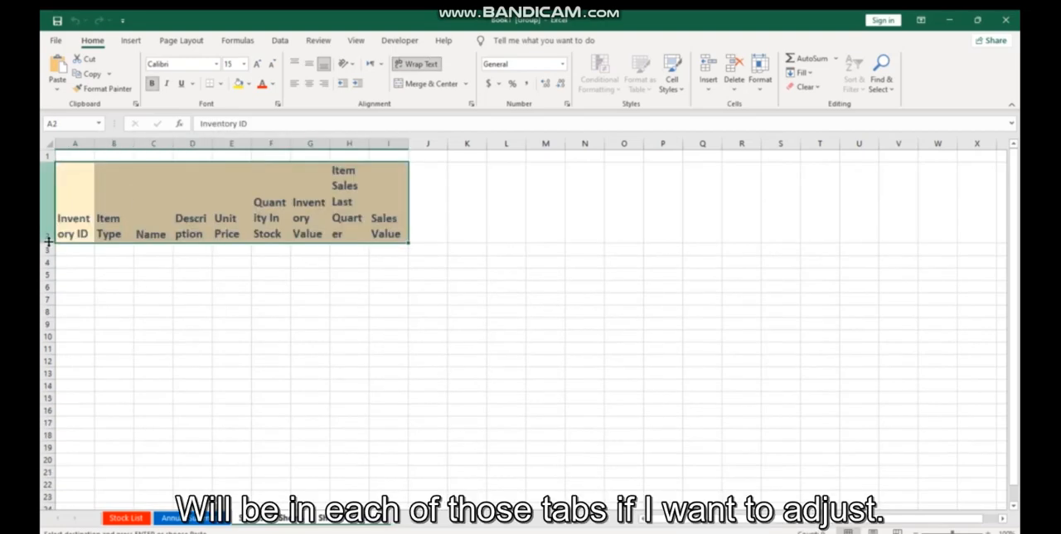
Reduce the height of heading row 2 and widen columns A through I equally across the grouped sheets
drag(47, 243, 47, 204)
drag(76, 143, 388, 144)
drag(95, 146, 140, 145)
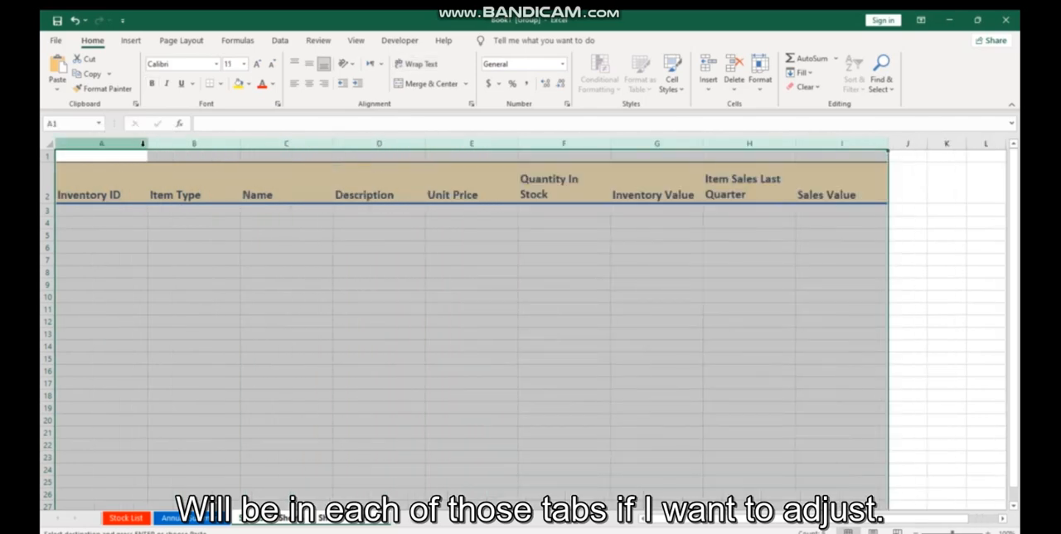
click(362, 286)
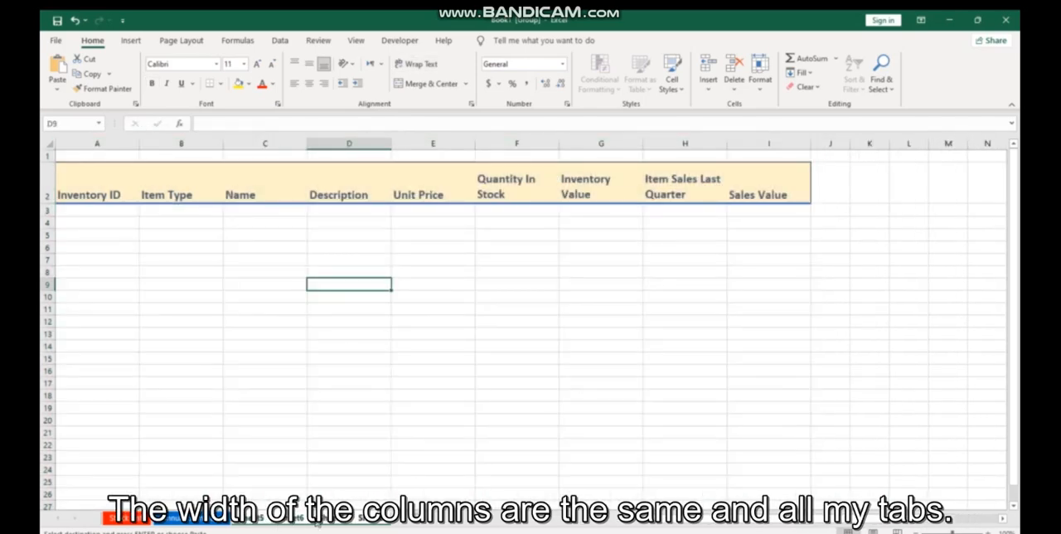
click(253, 519)
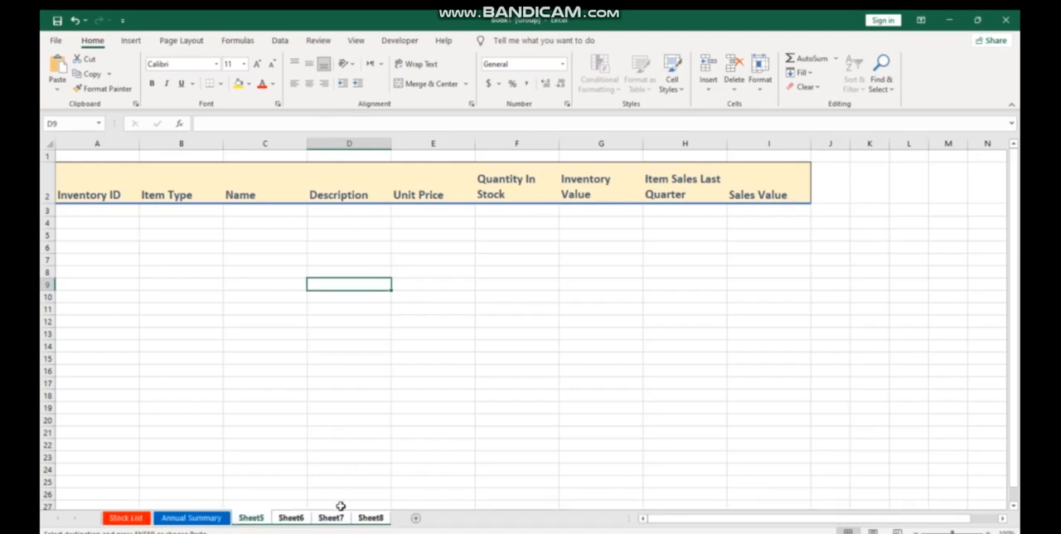
click(476, 520)
Select Sheet5 through Sheet8 together and delete them from the workbook
click(192, 521)
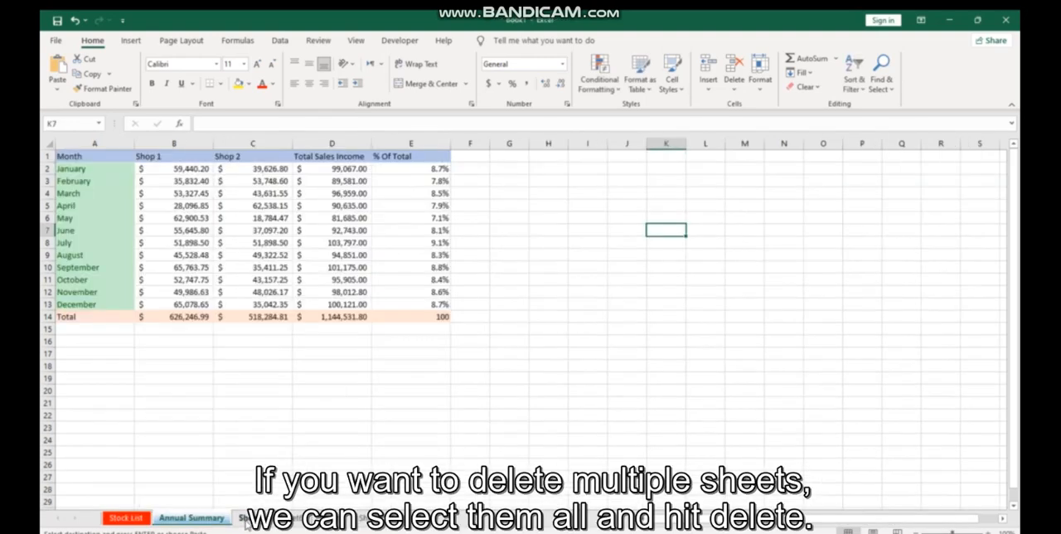
click(247, 521)
ctrl+click(298, 520)
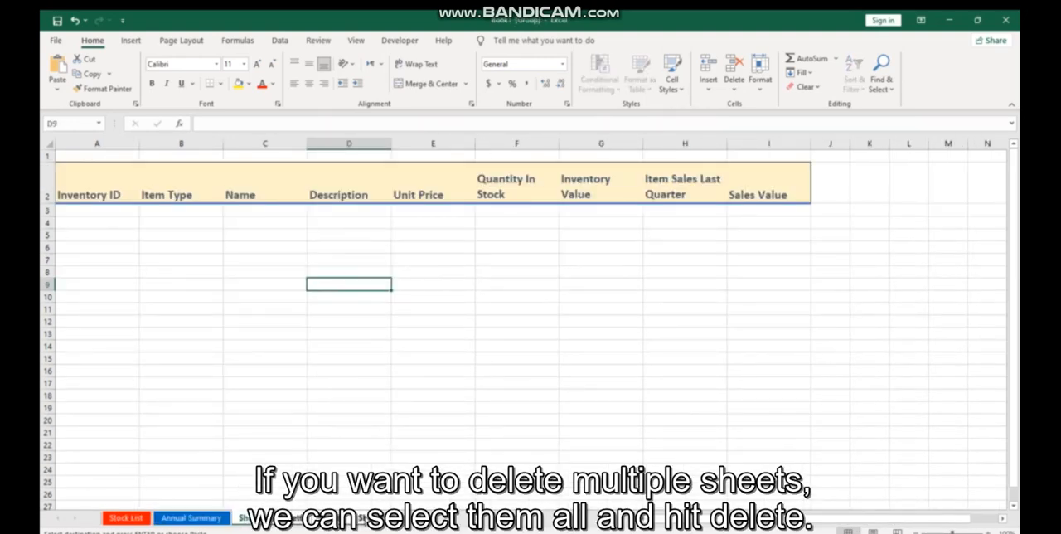
right_click(364, 519)
click(406, 348)
click(525, 317)
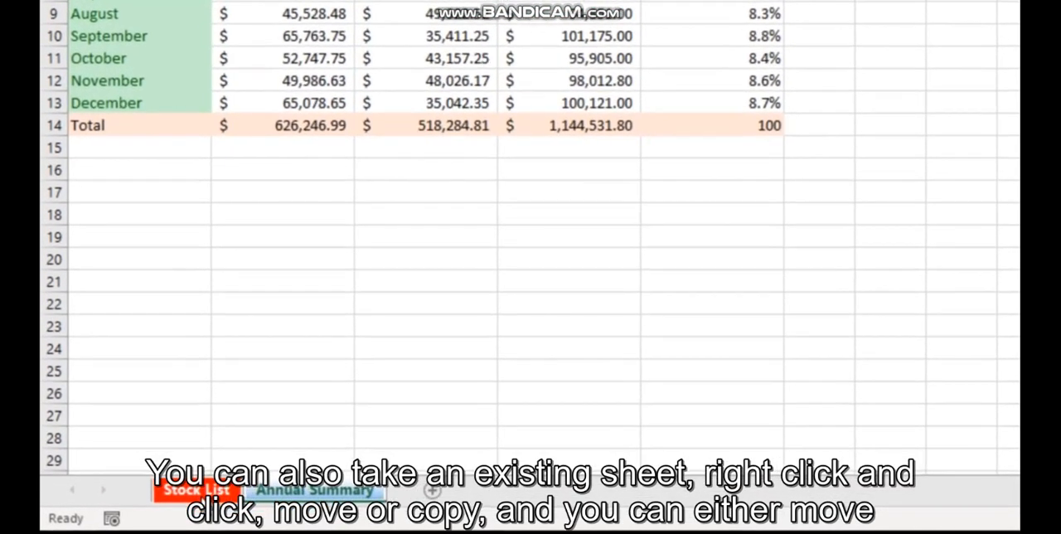
Create a copy of the Stock List sheet at the end of Book1
right_click(166, 501)
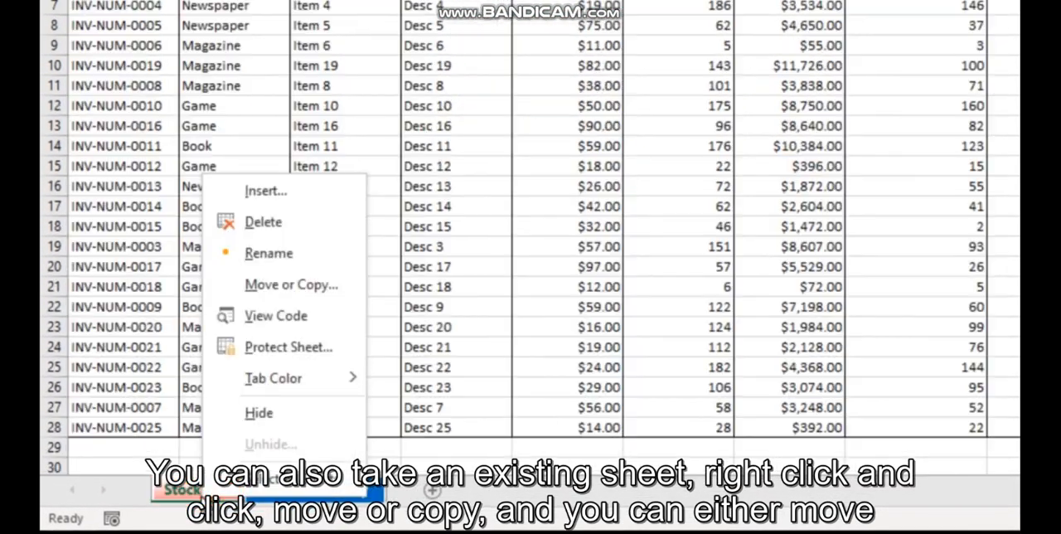
click(255, 282)
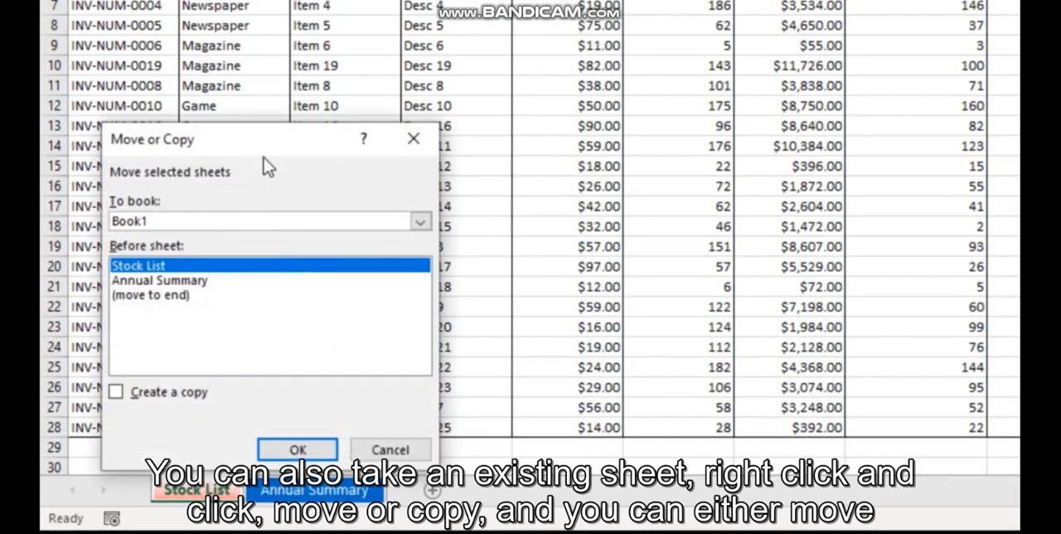
drag(269, 146, 403, 121)
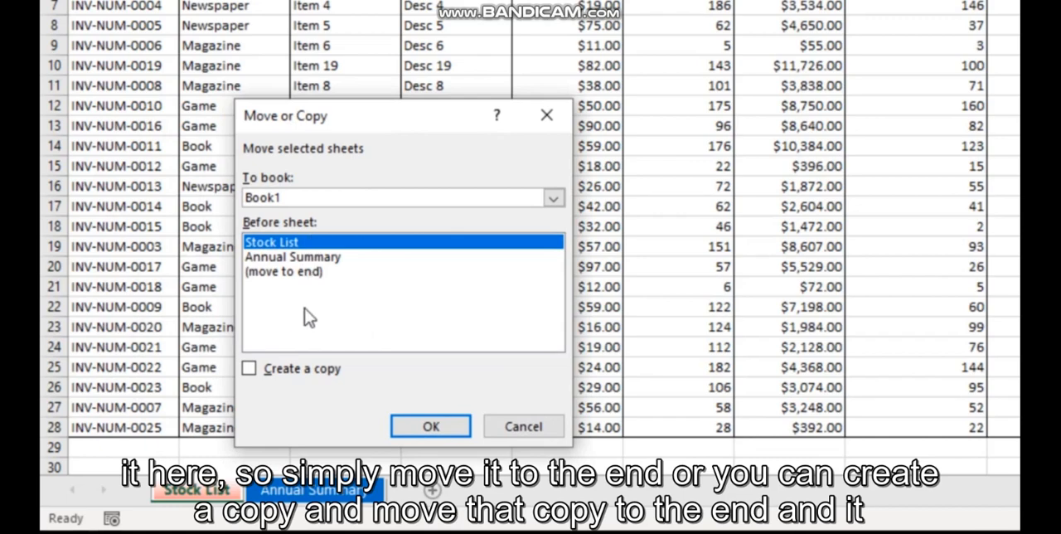
click(315, 274)
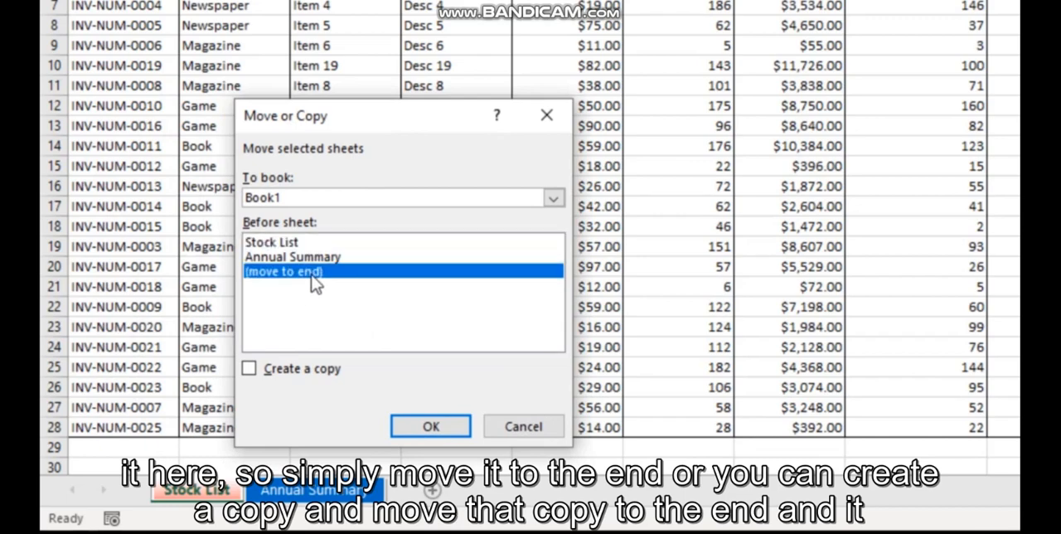
click(249, 368)
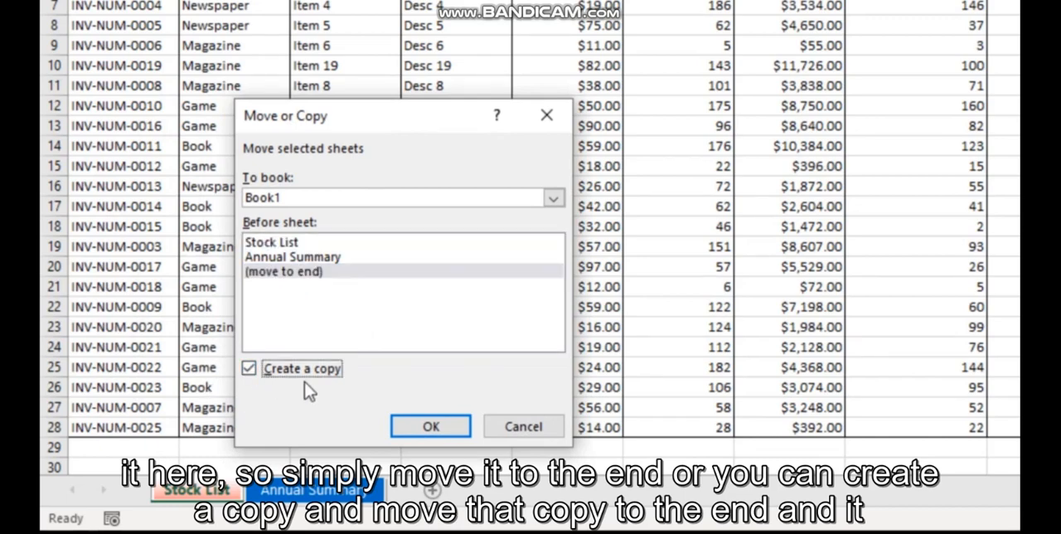
click(429, 426)
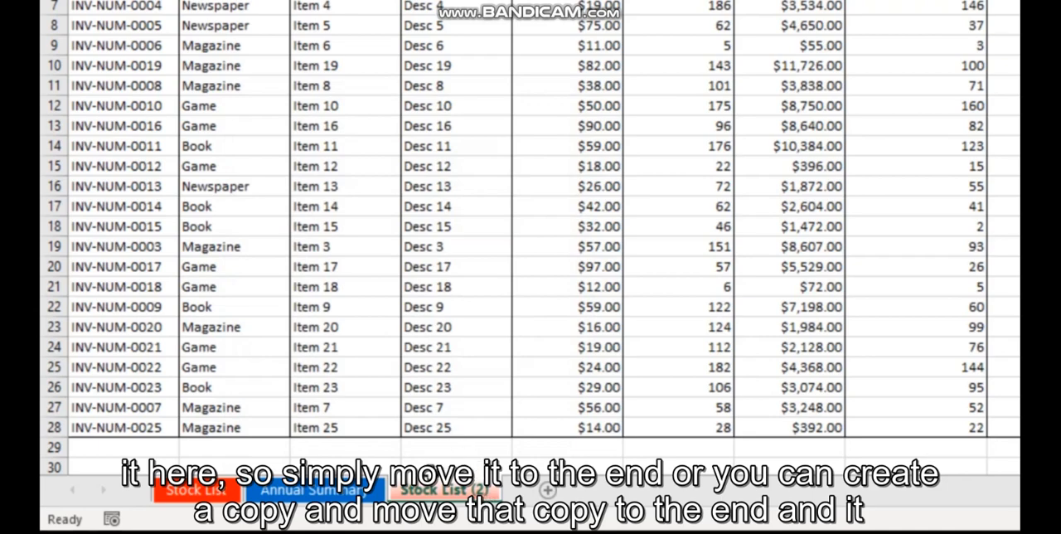
Create a copy of the Stock List (2) sheet at the end of Book1
right_click(442, 494)
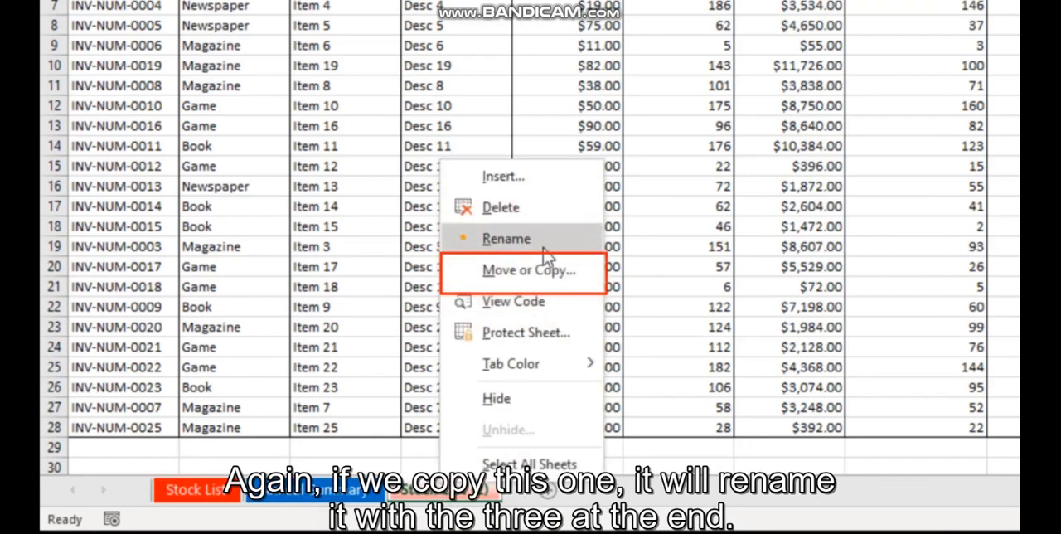
click(525, 270)
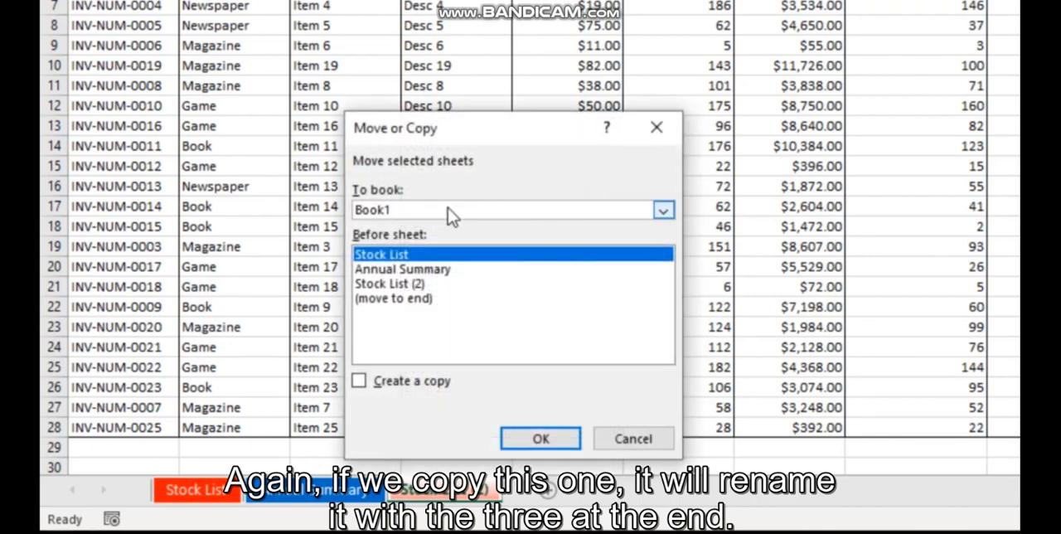
click(414, 300)
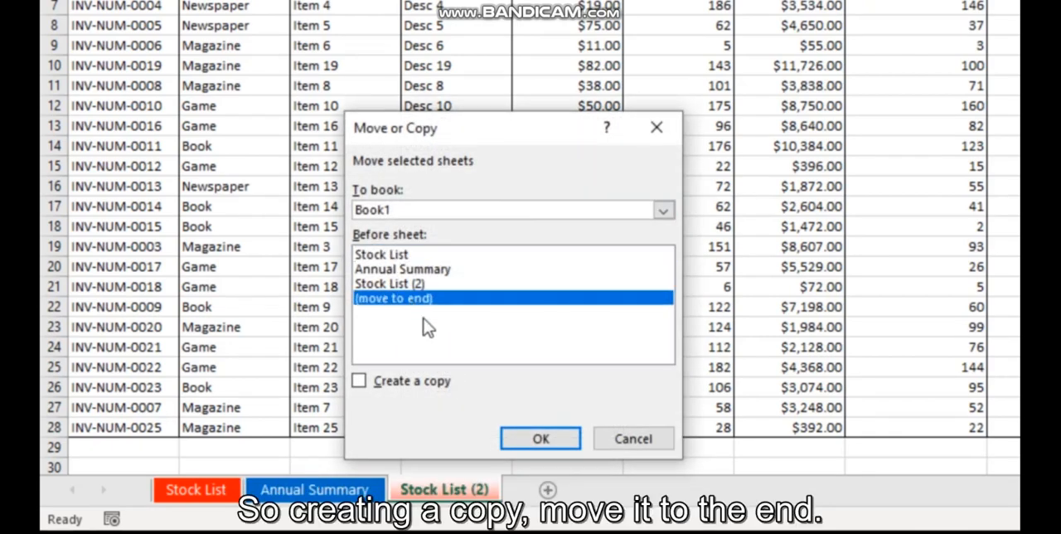
click(418, 383)
click(540, 438)
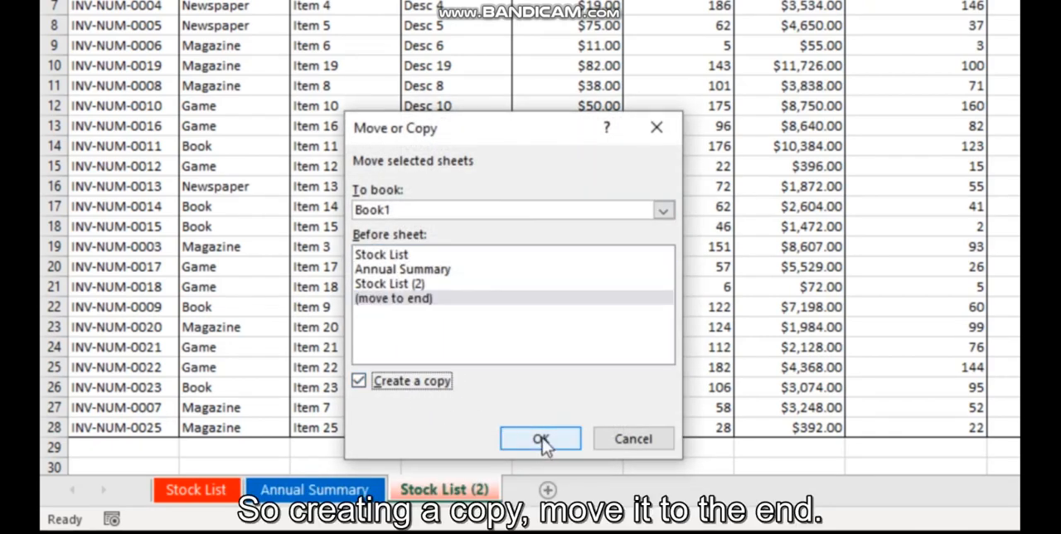